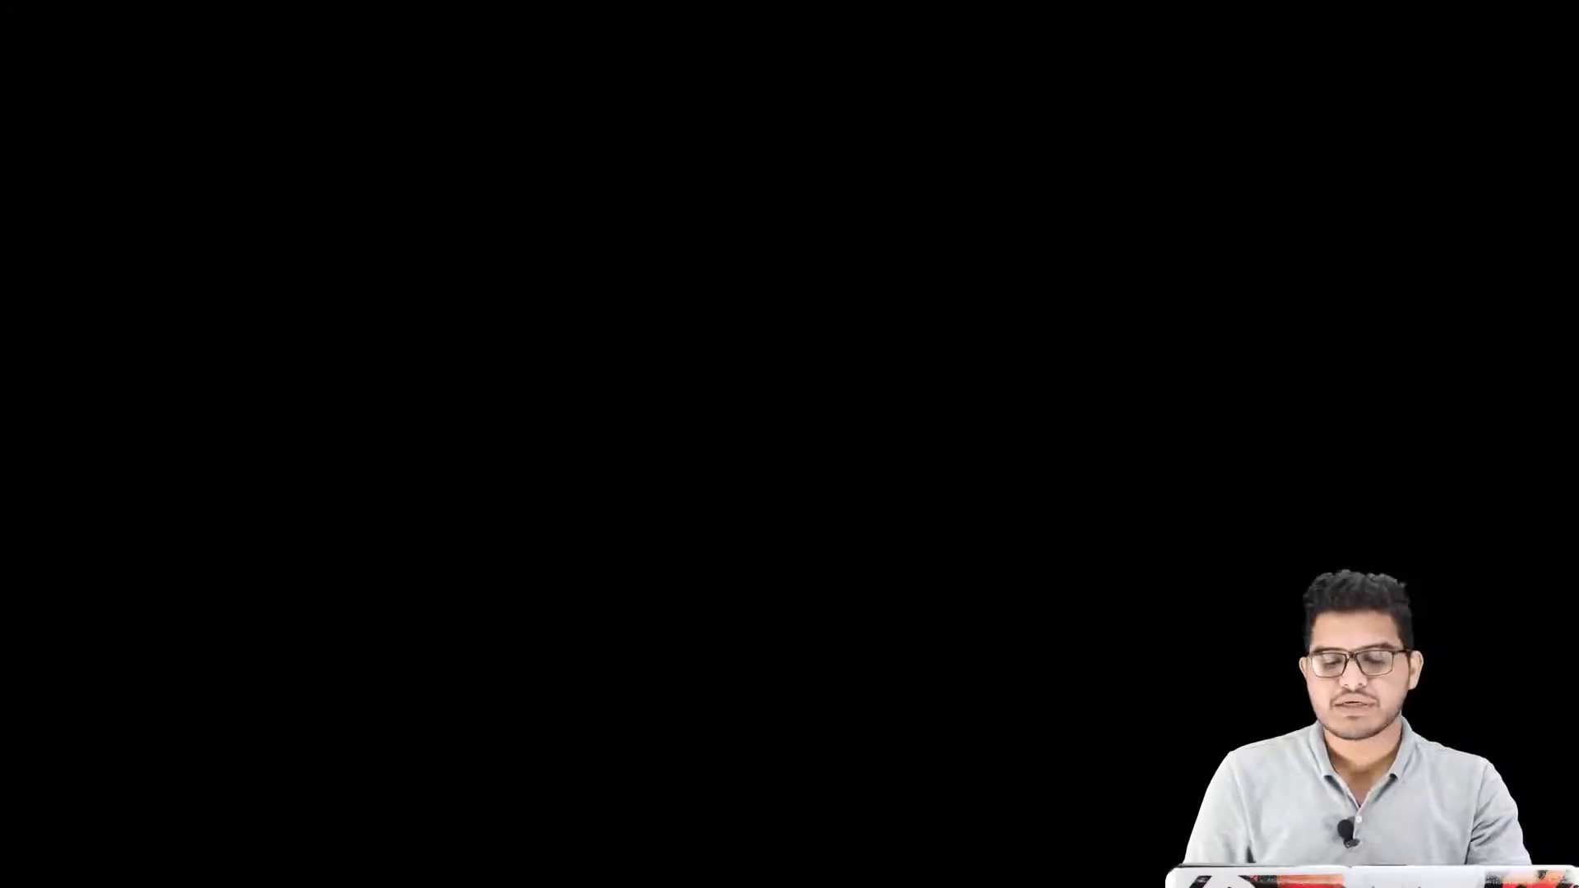
- Maximize the Application Manager and widen the Application Type, Application Version and Date Modified columns to show their full contents
left_click(679, 609)
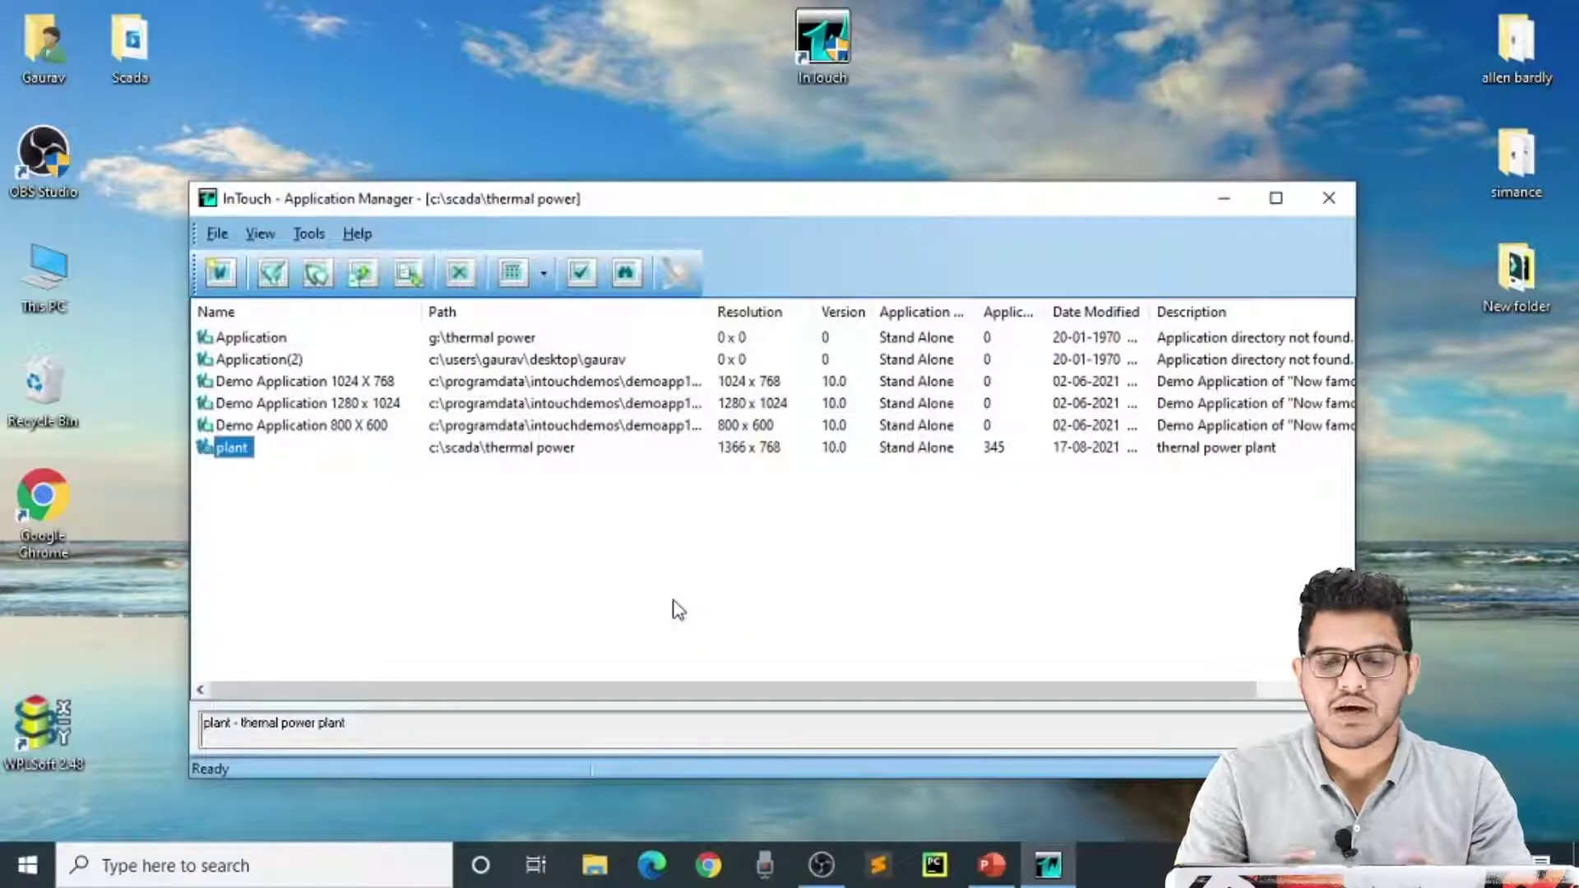
left_click(1276, 199)
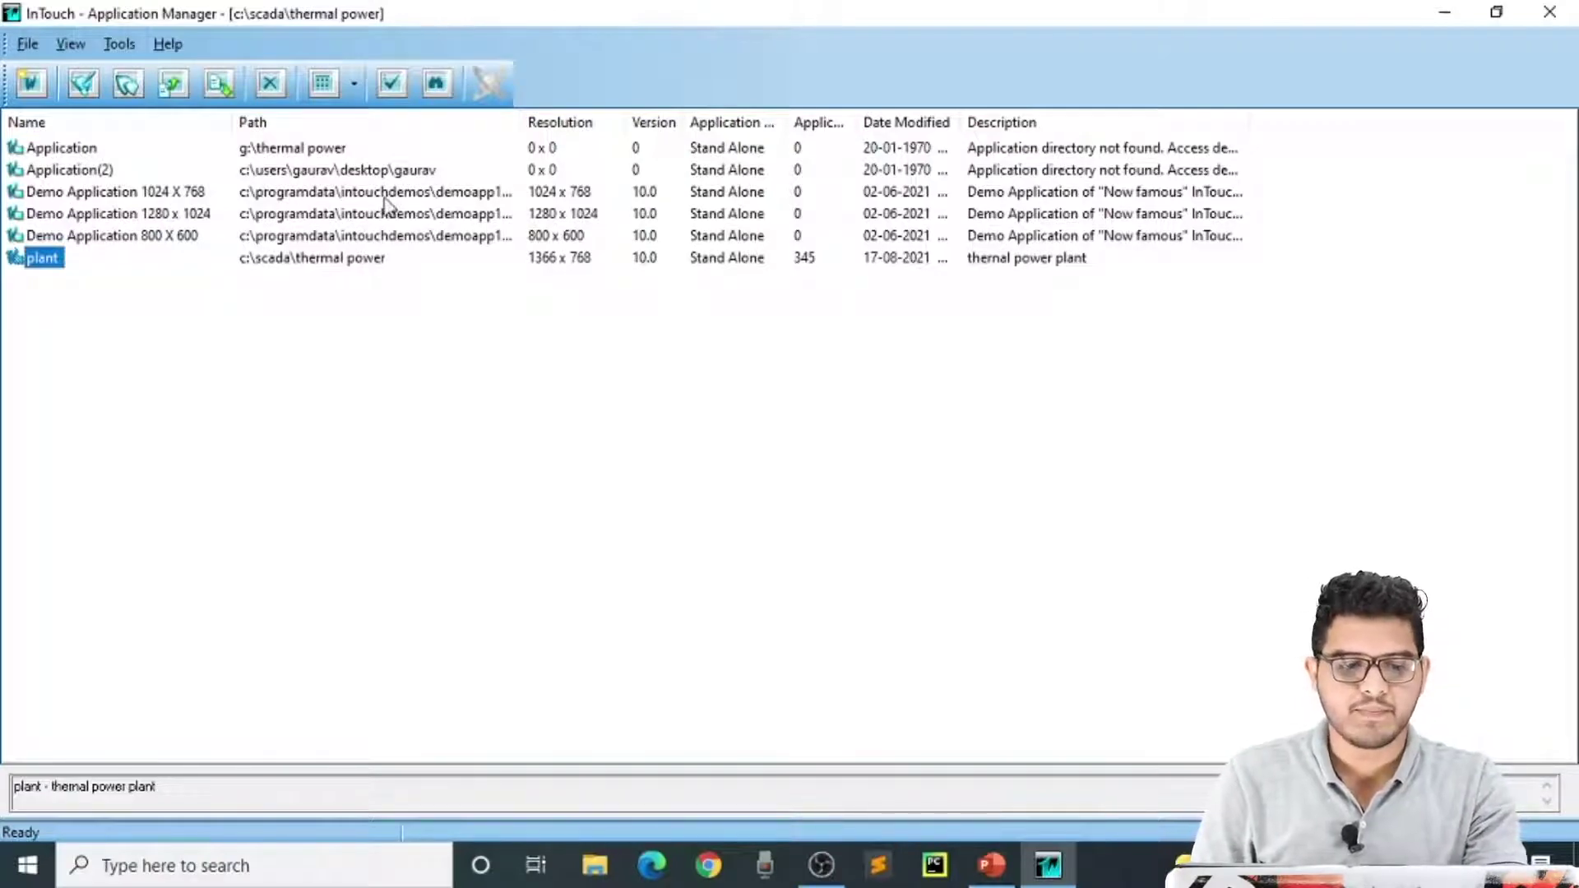
left_click(111, 349)
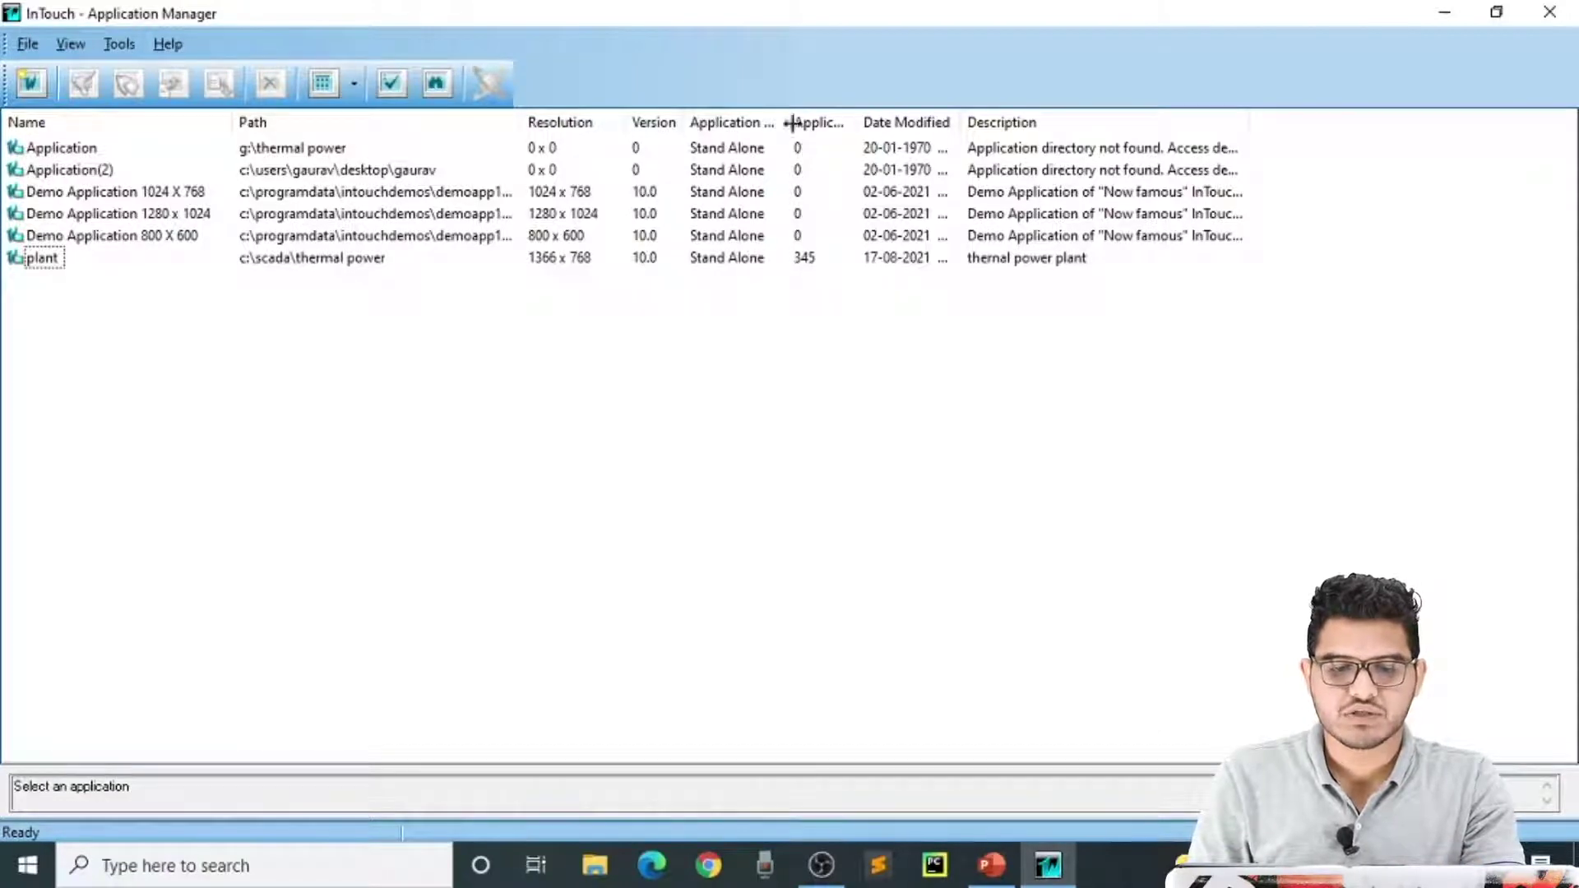
left_click_drag(786, 122, 843, 122)
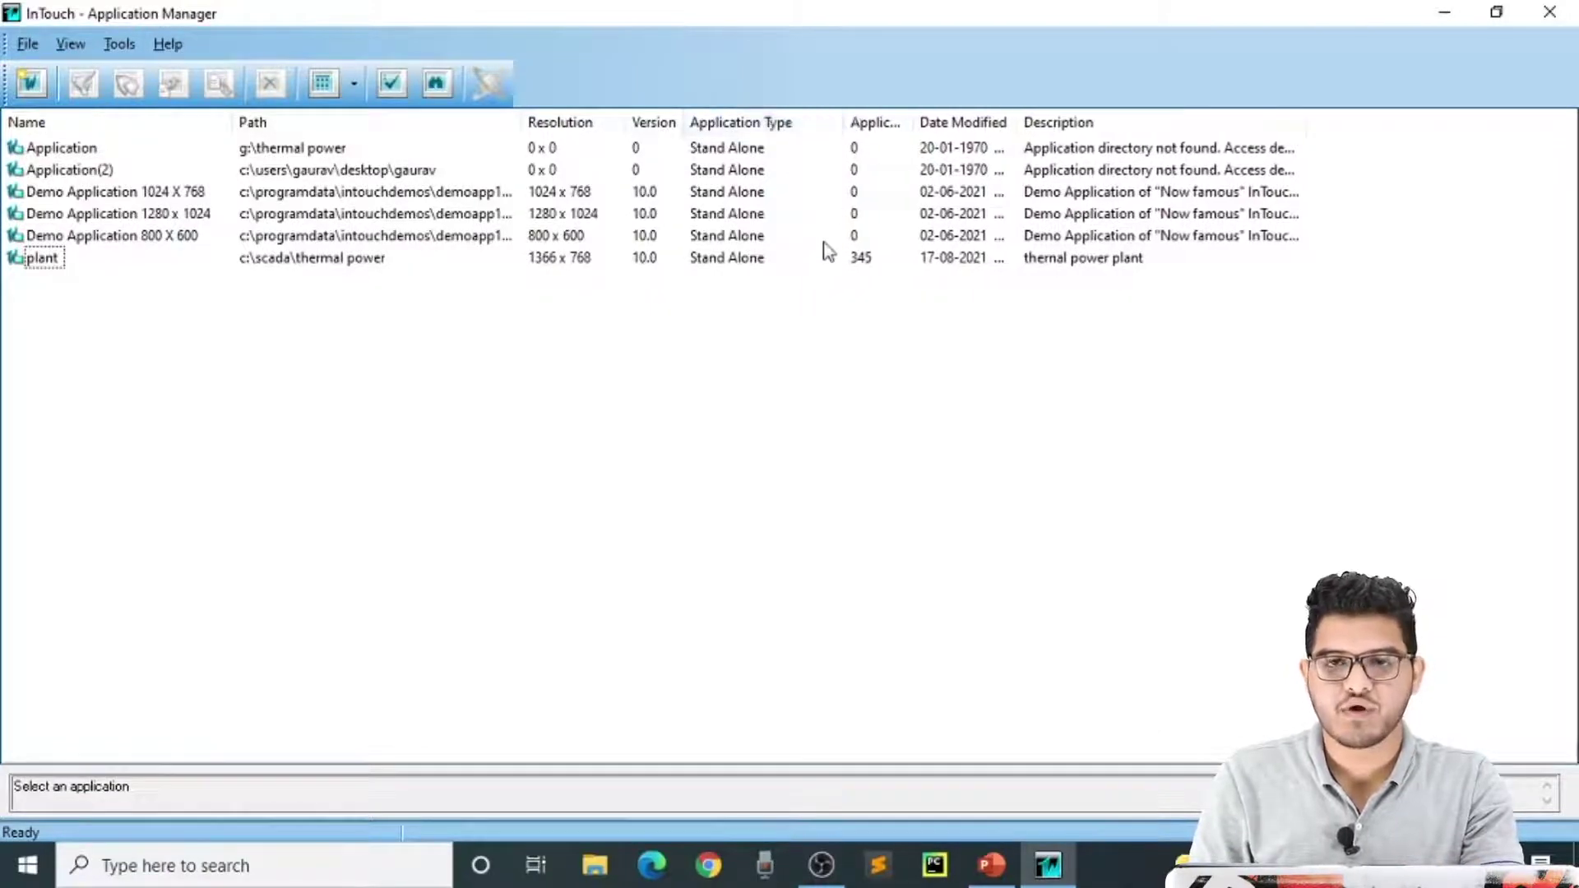
left_click_drag(912, 115, 985, 111)
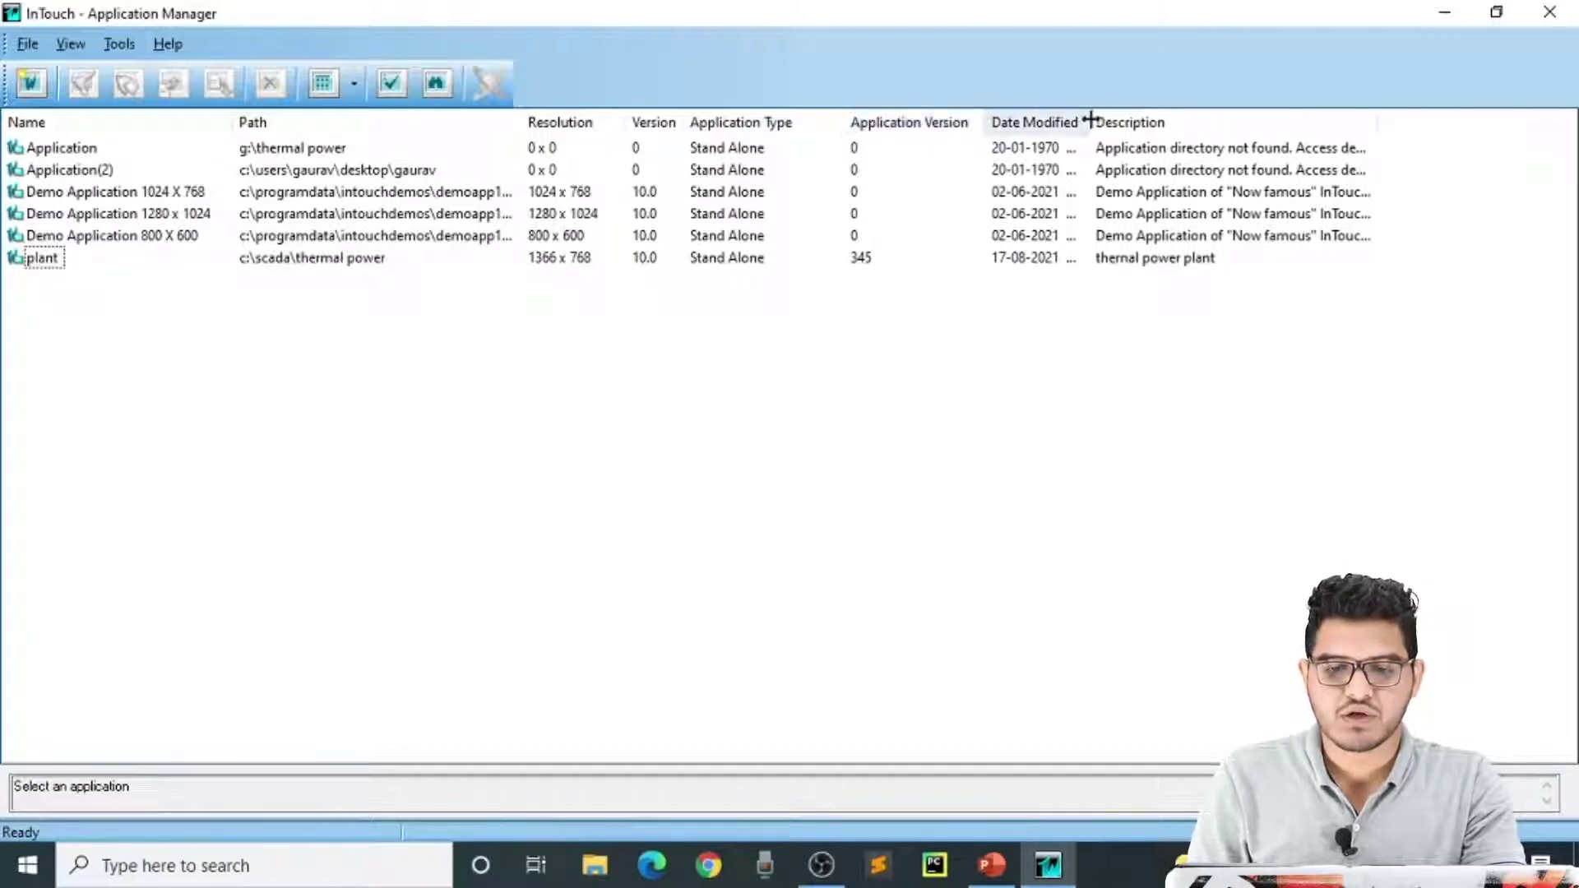
left_click_drag(1085, 122, 1145, 121)
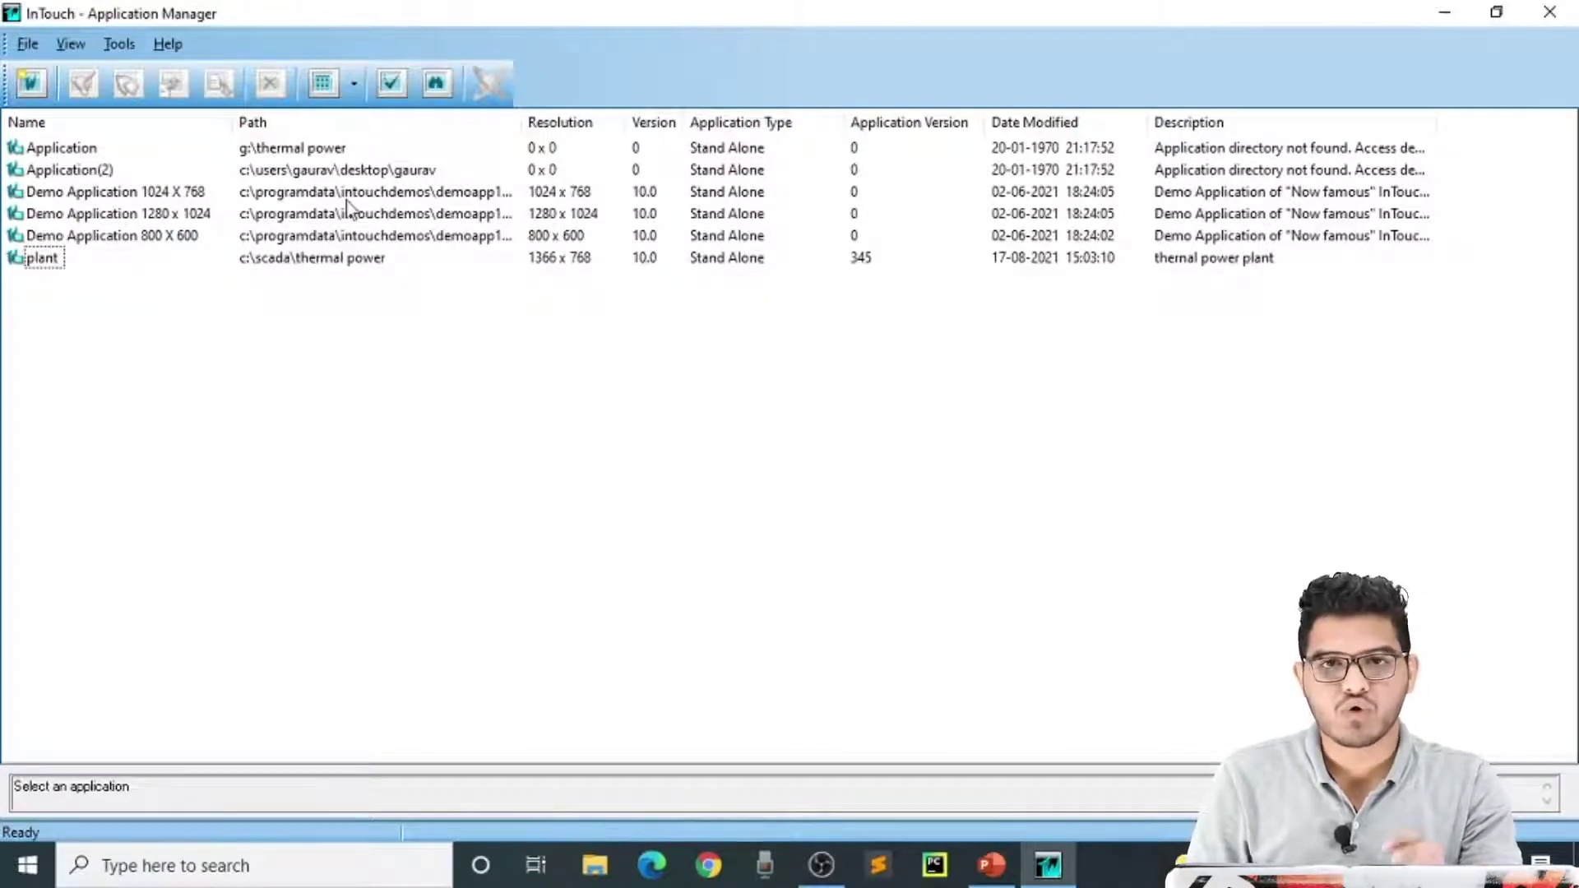
- Review the file commands, the tools available for the plant application, and the display options of the application list
left_click(27, 45)
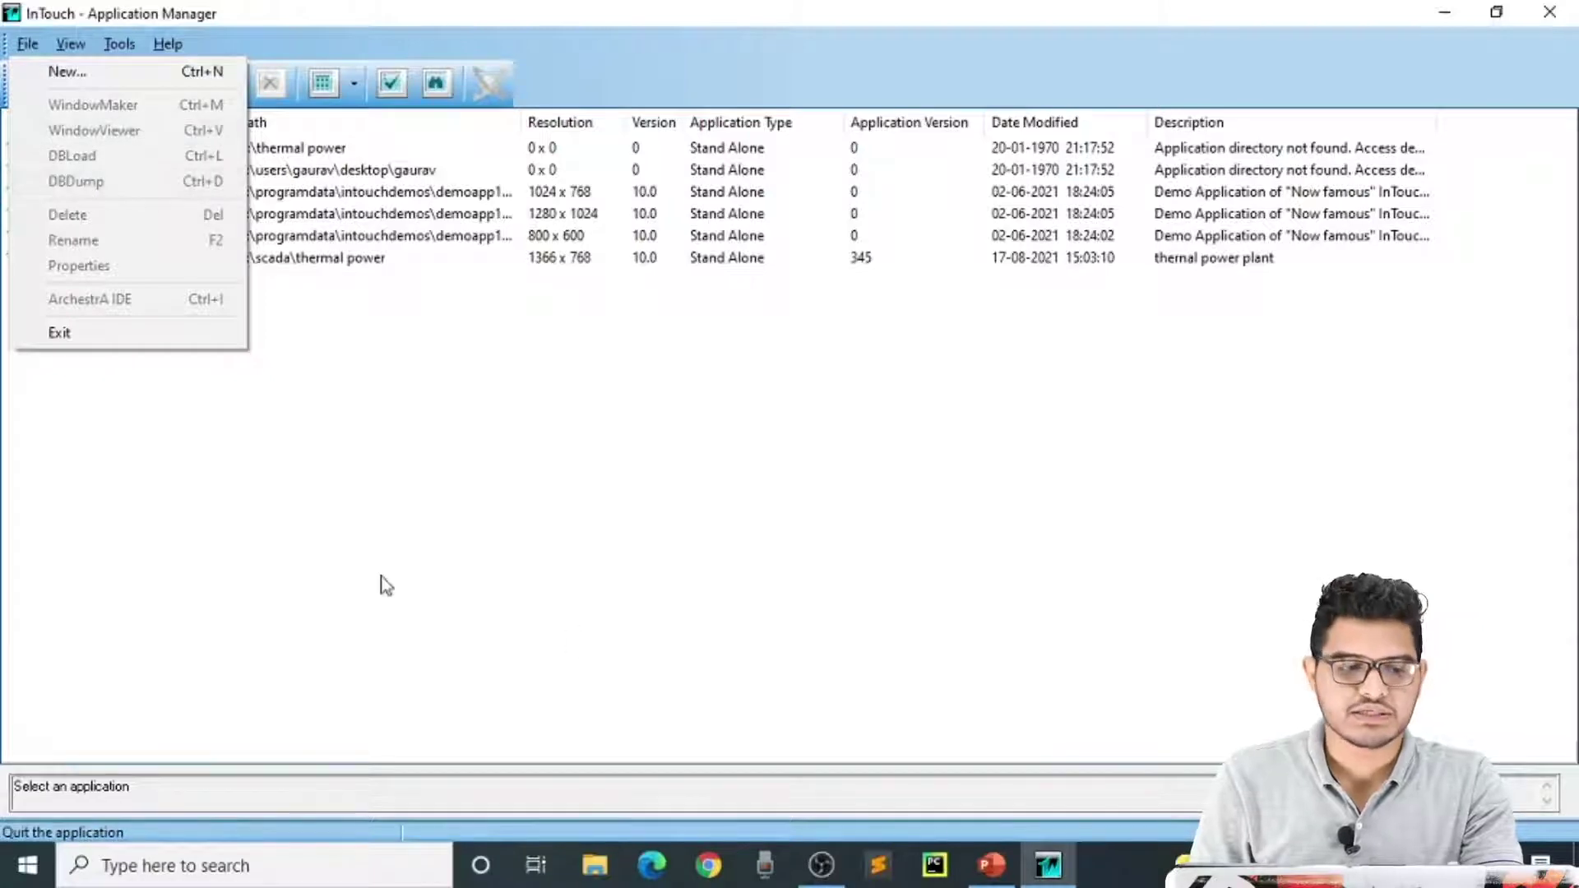
left_click(317, 510)
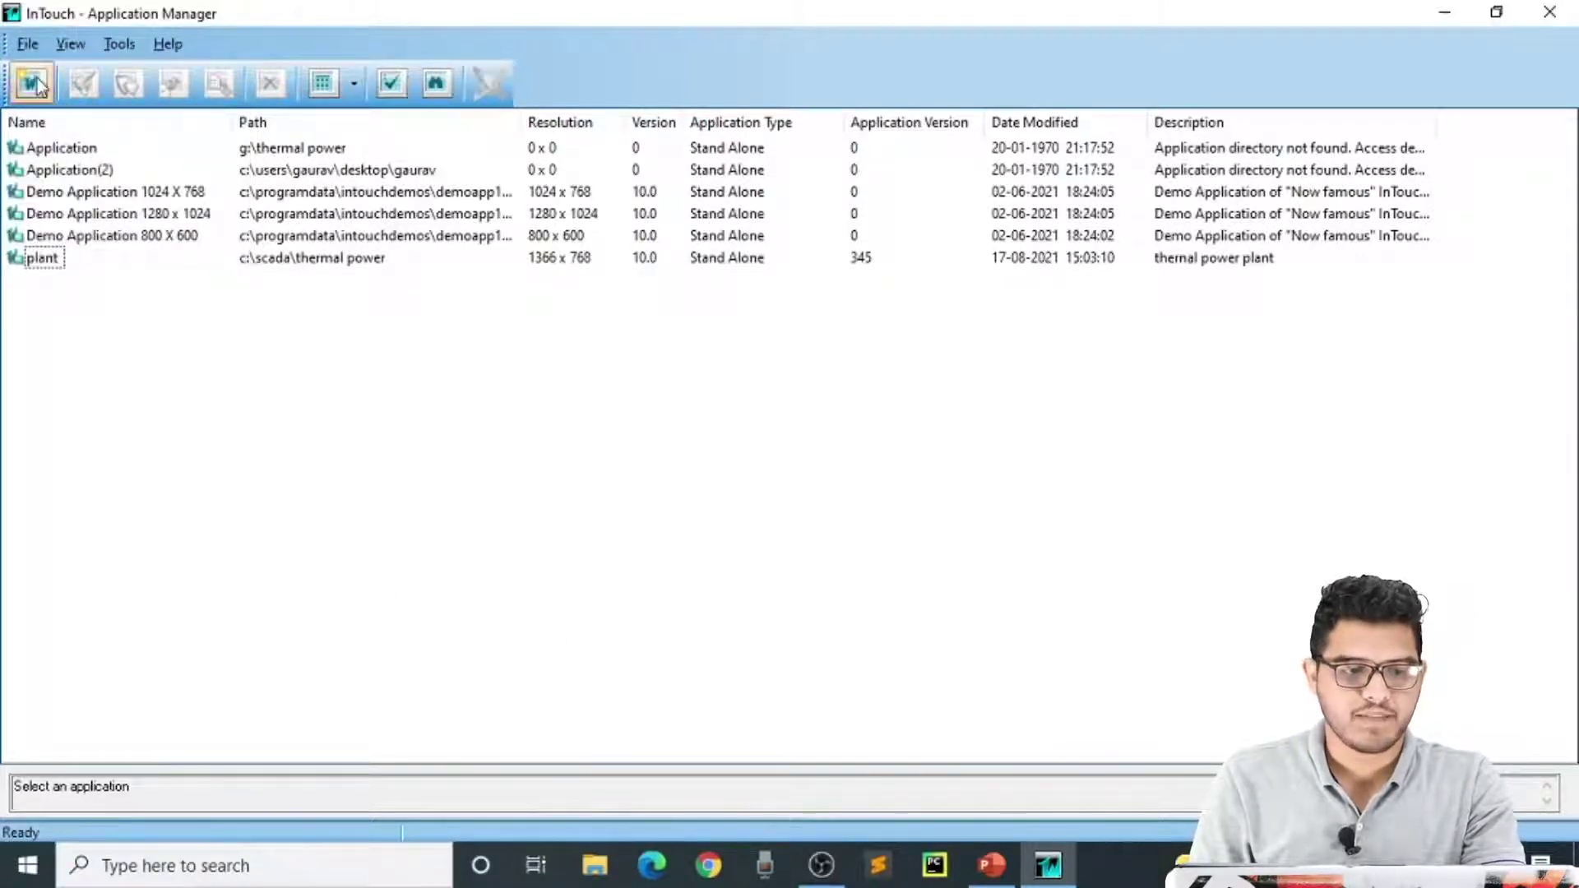
left_click(48, 259)
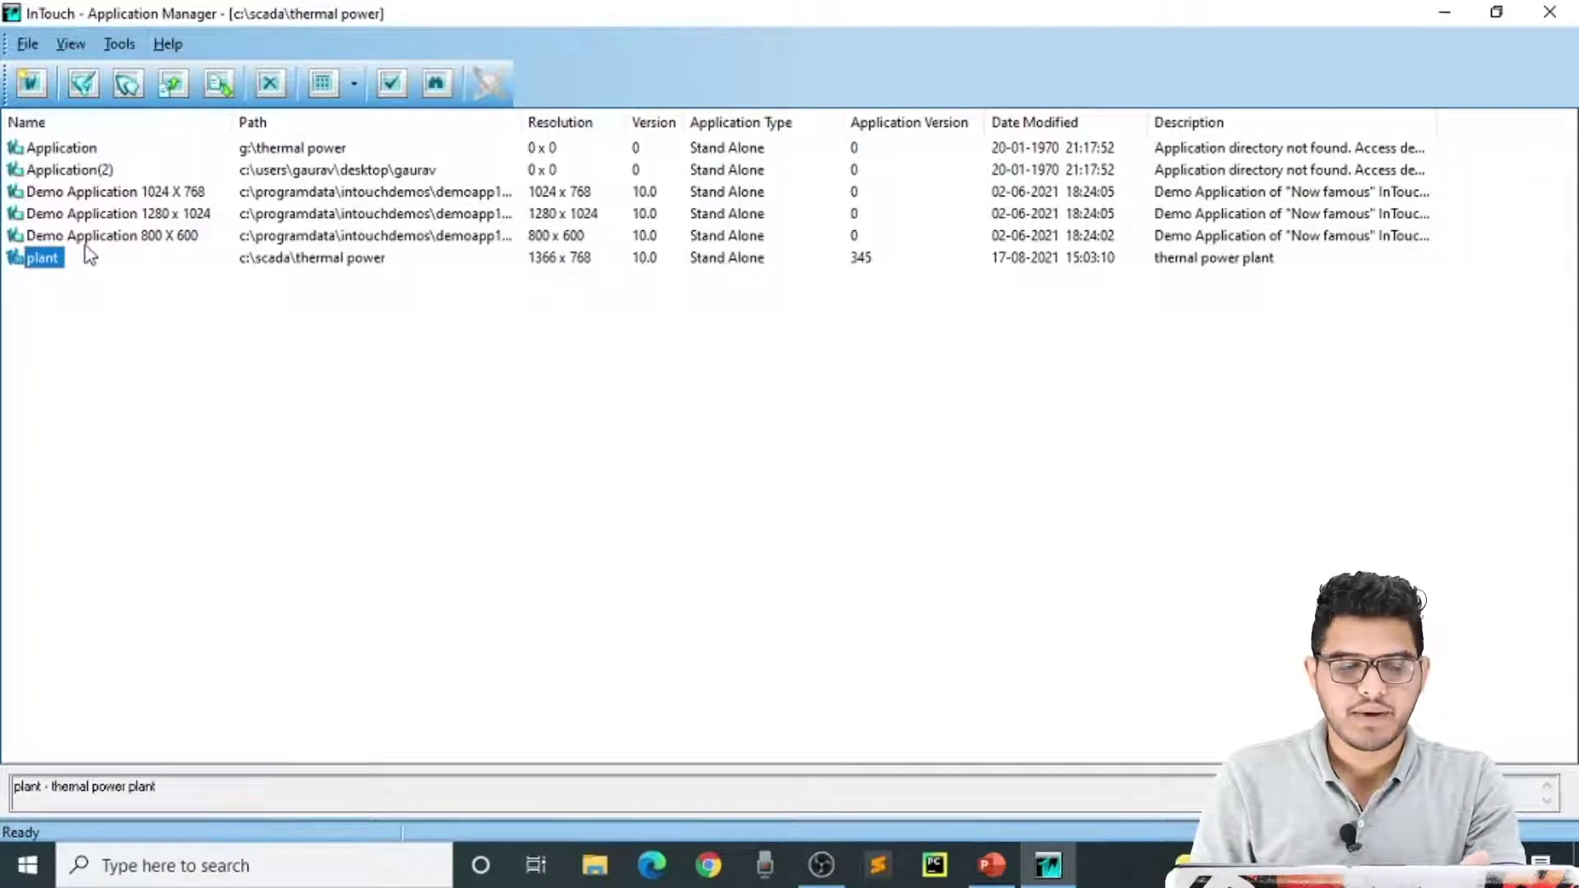
left_click(80, 85)
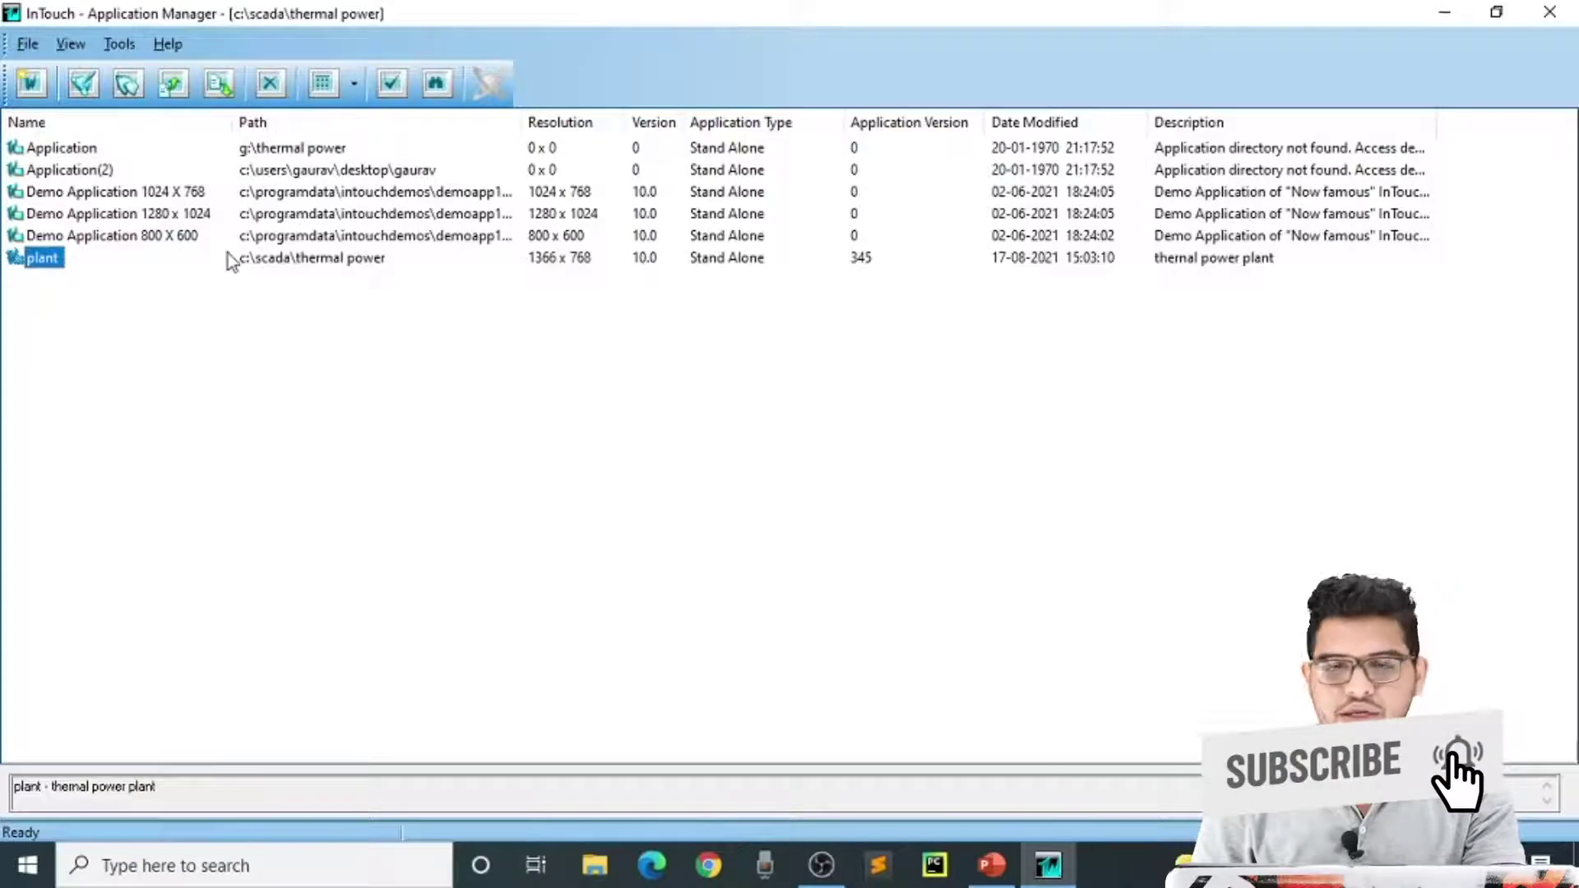
left_click(353, 85)
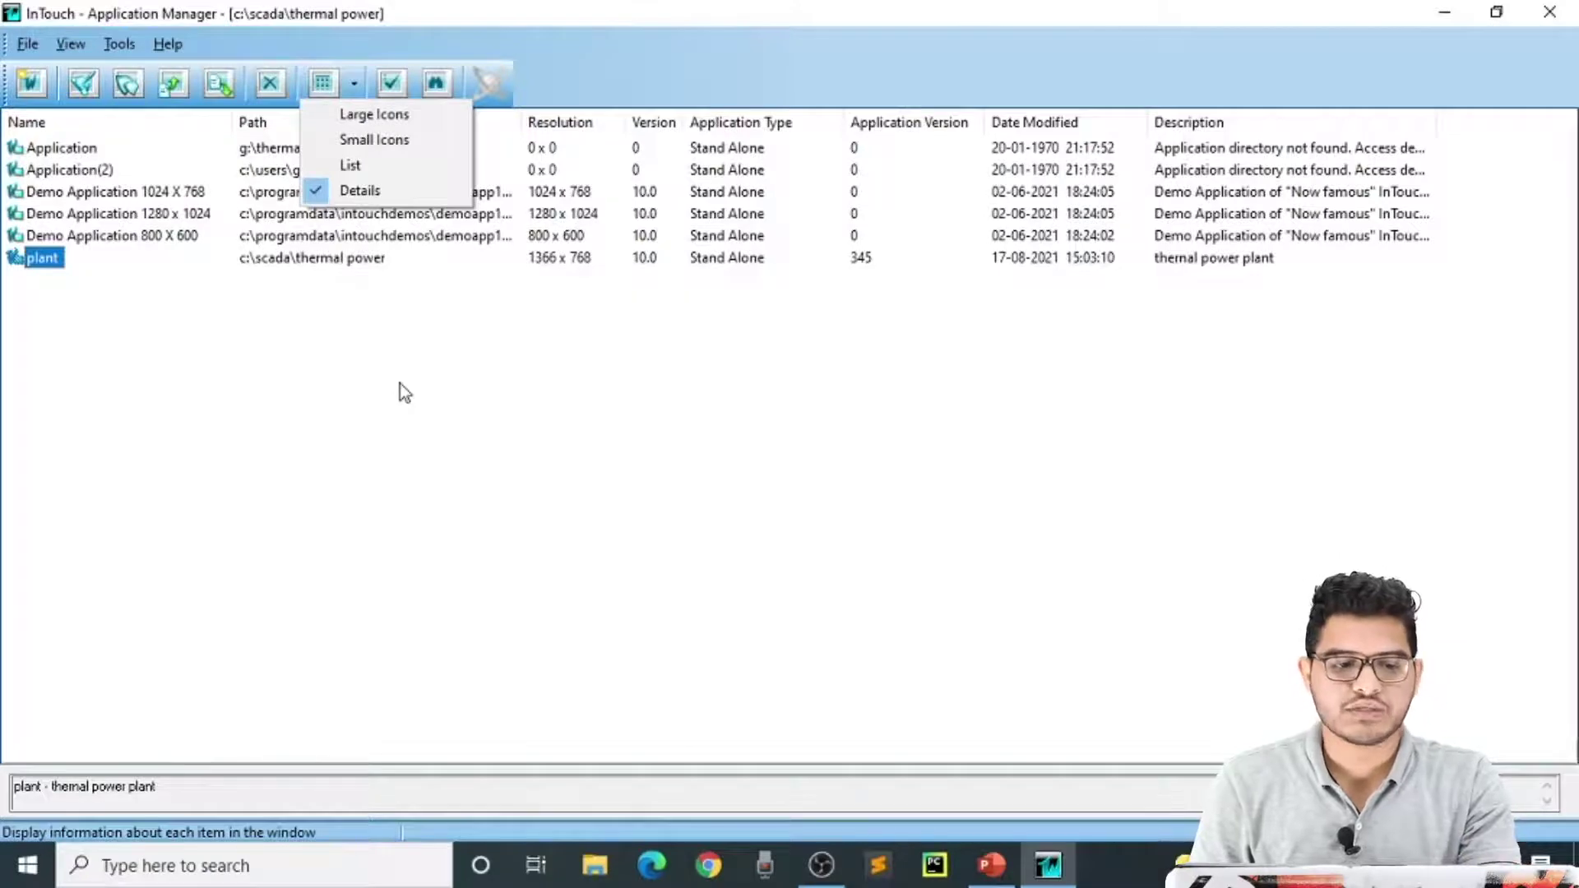
left_click(440, 37)
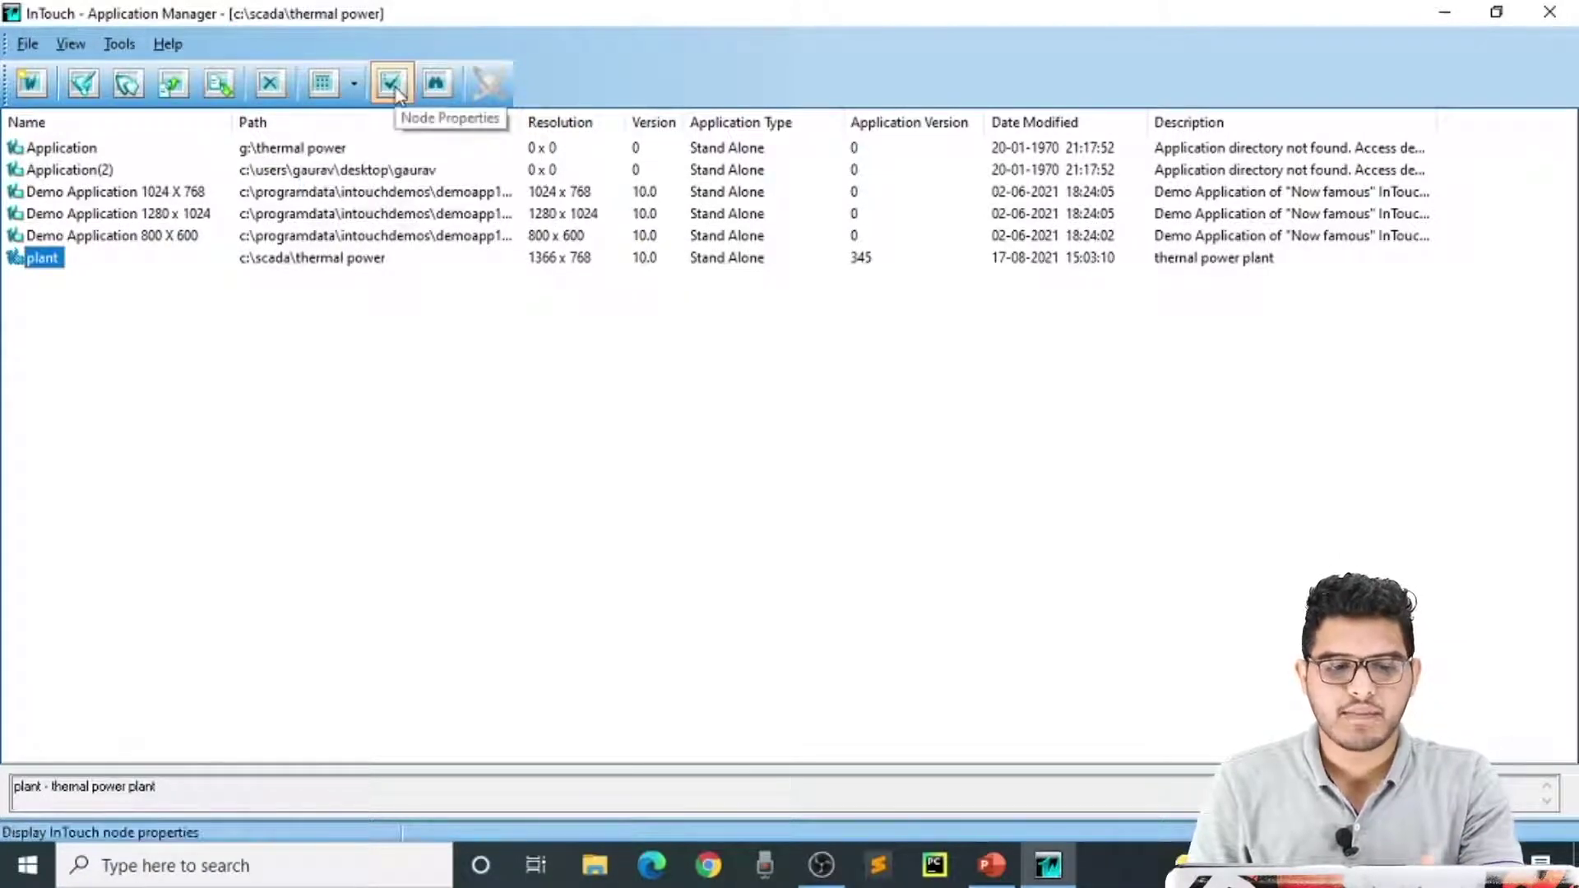
- Inspect the App Development and Resolution settings in the node properties, leaving them as they are
left_click(391, 83)
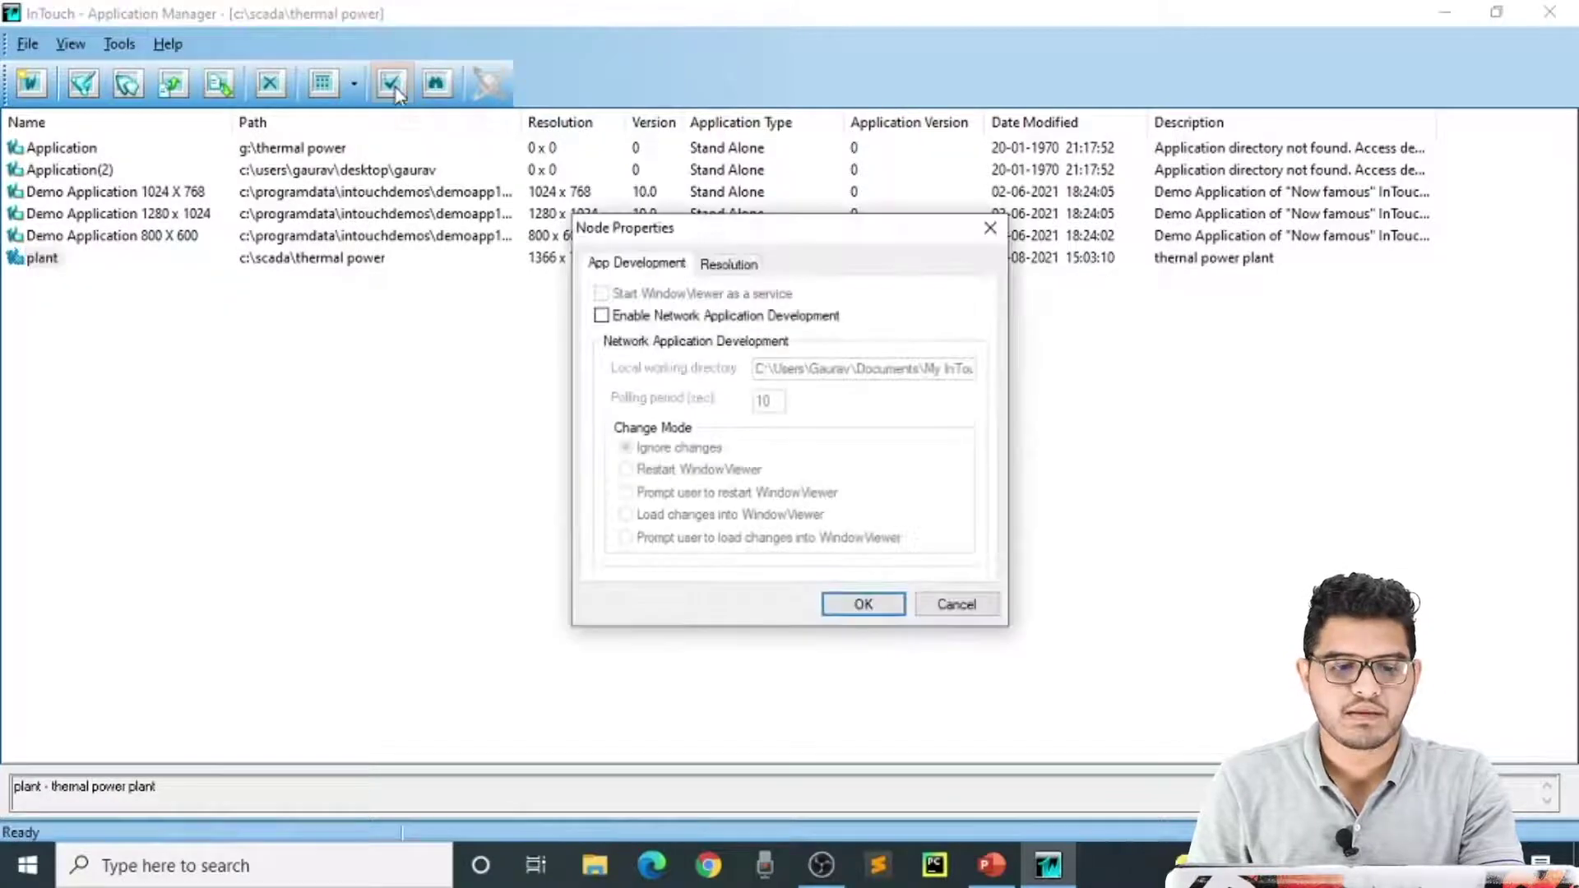
left_click(728, 264)
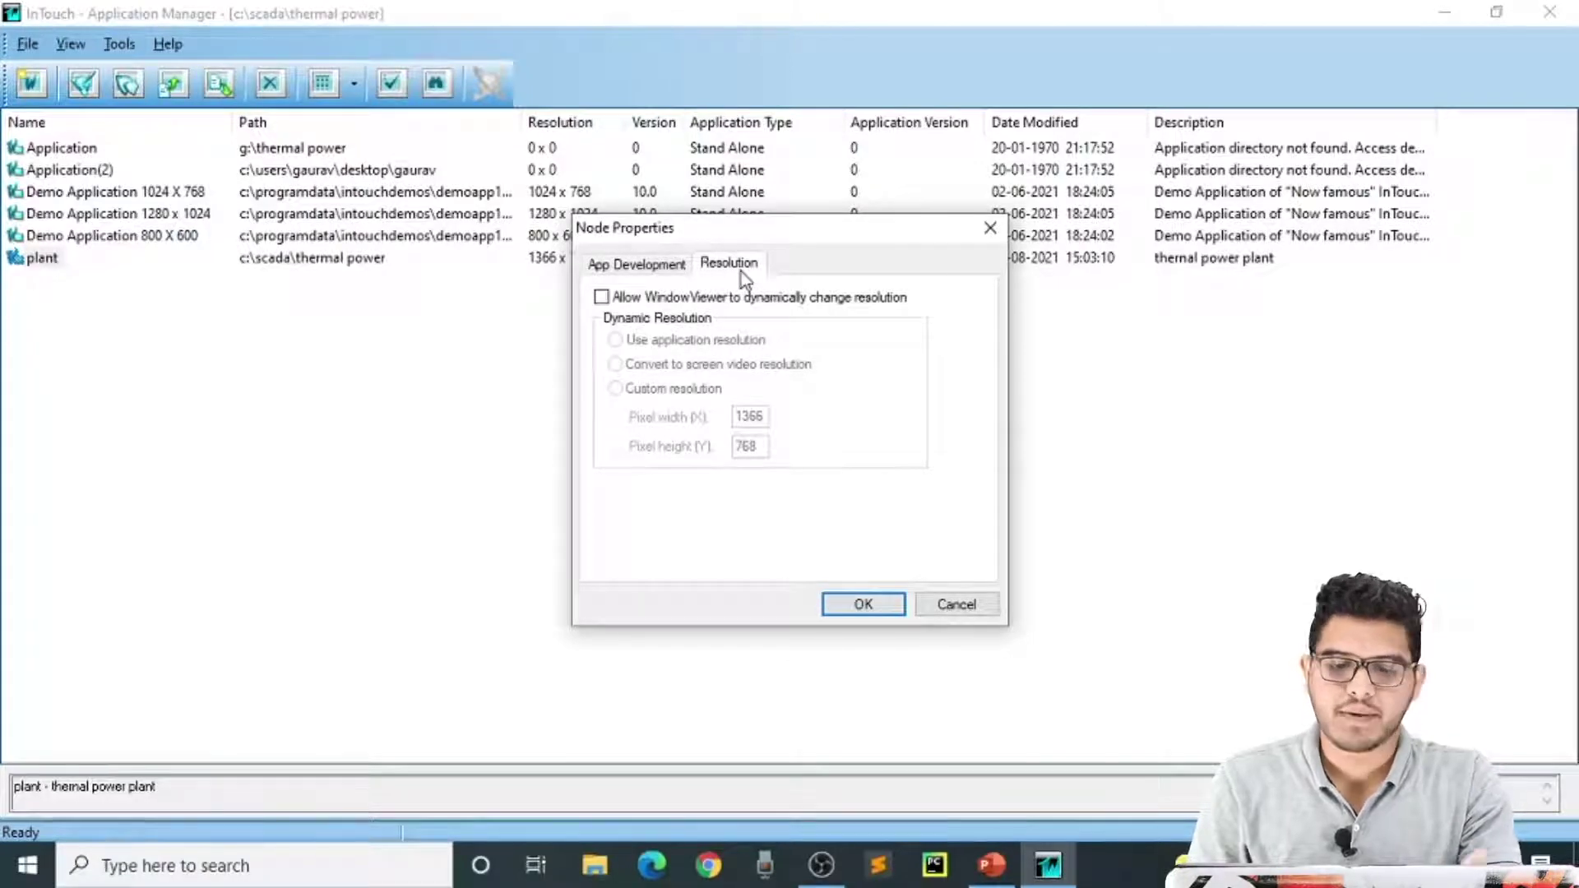
left_click(613, 269)
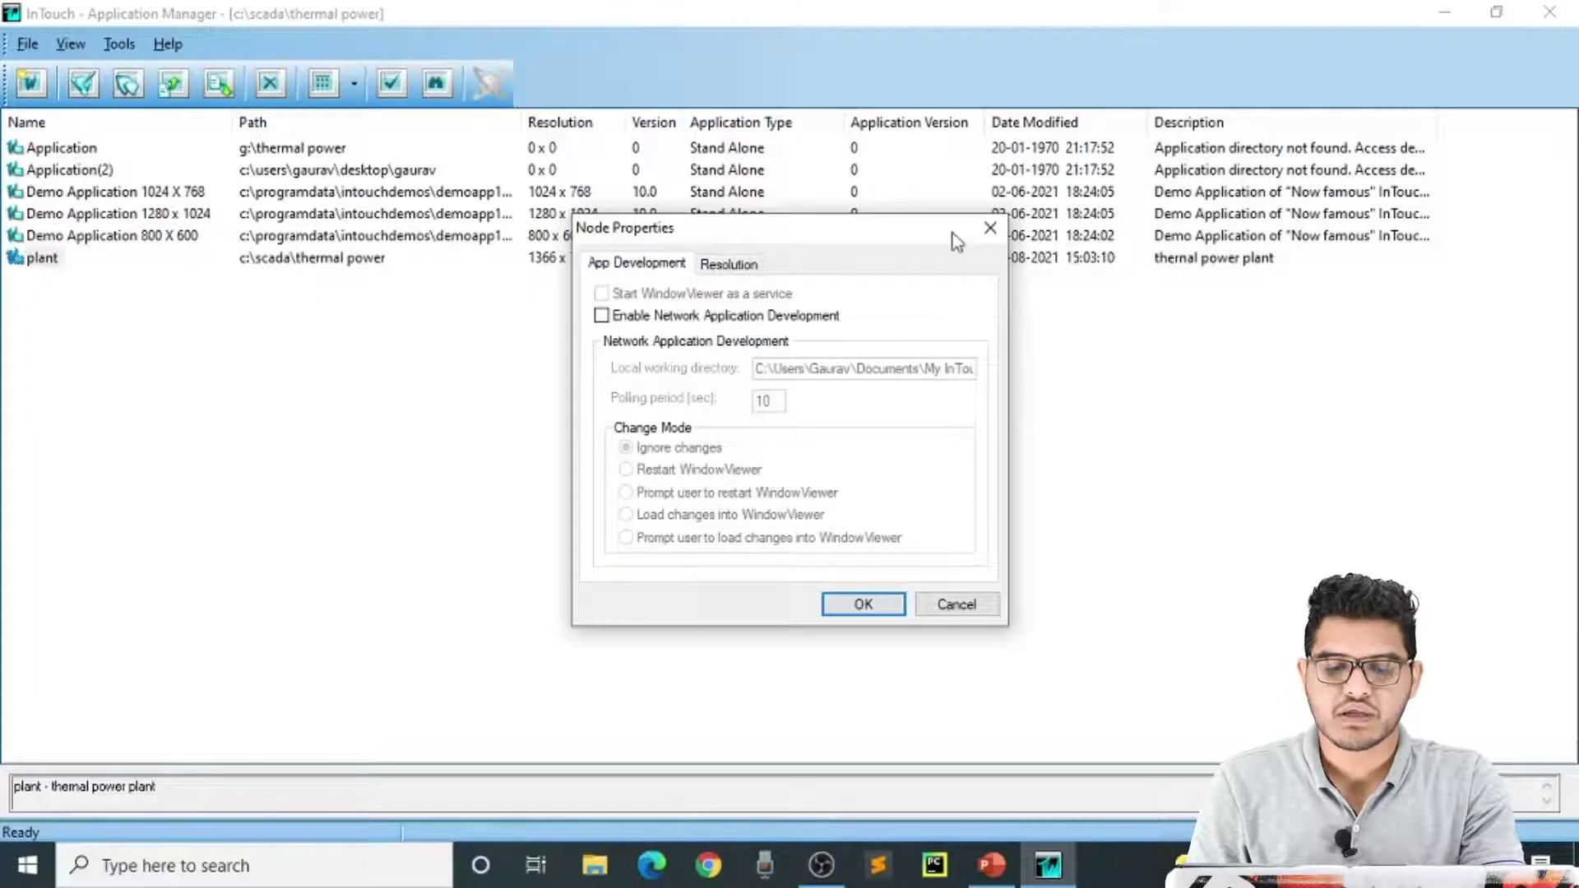
left_click(988, 231)
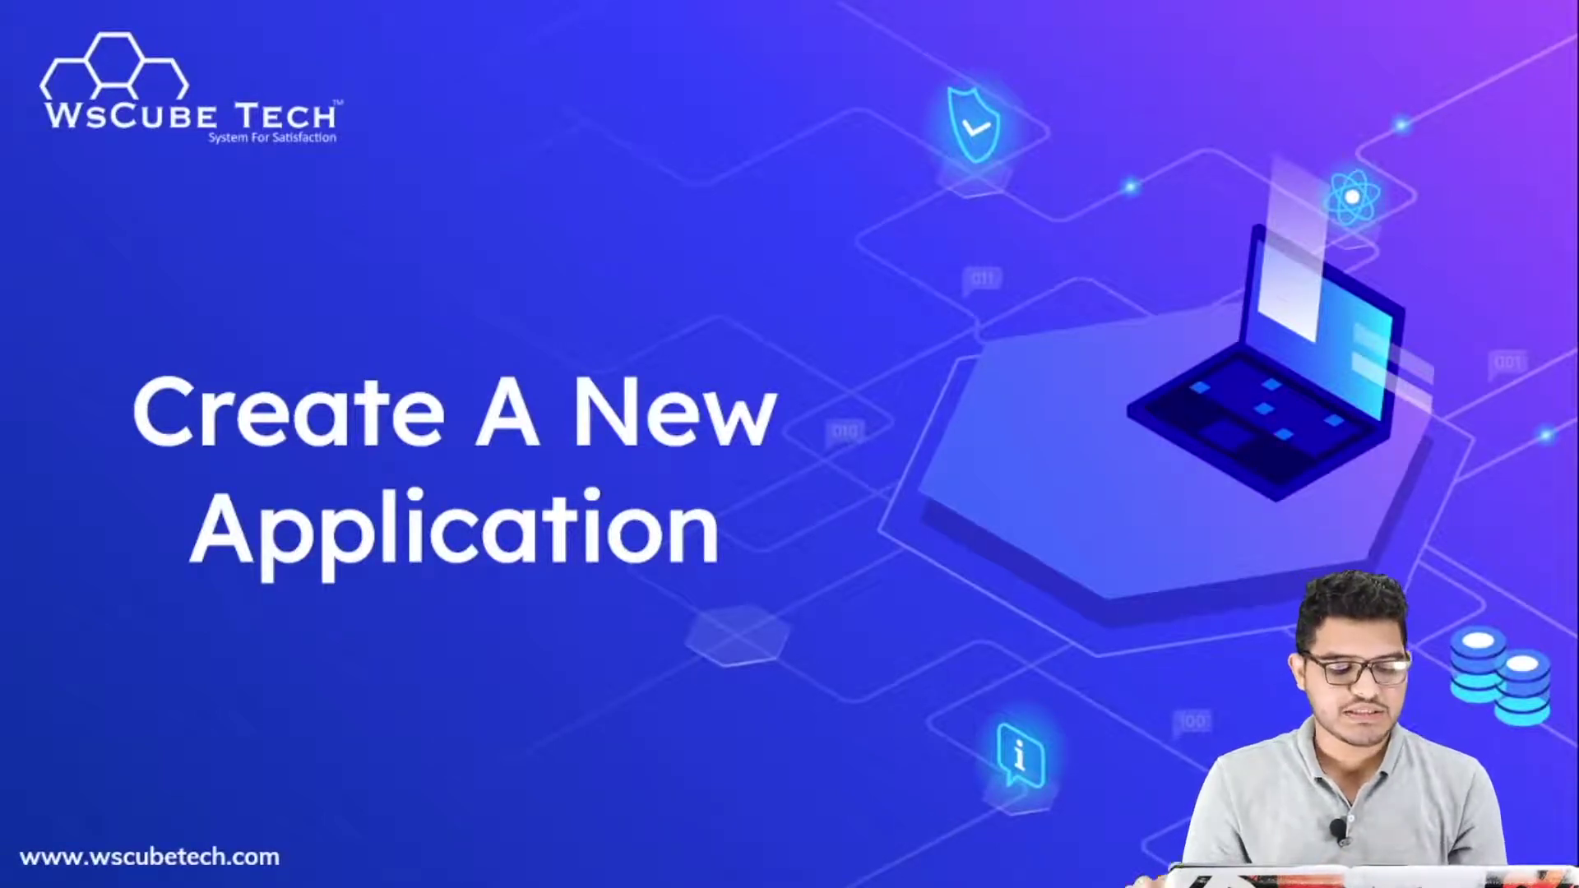
- Switch to the InTouch Application Manager and start a new application with the Desktop as base path, not set as default directory
key("alt+Tab")
key("alt+Tab")
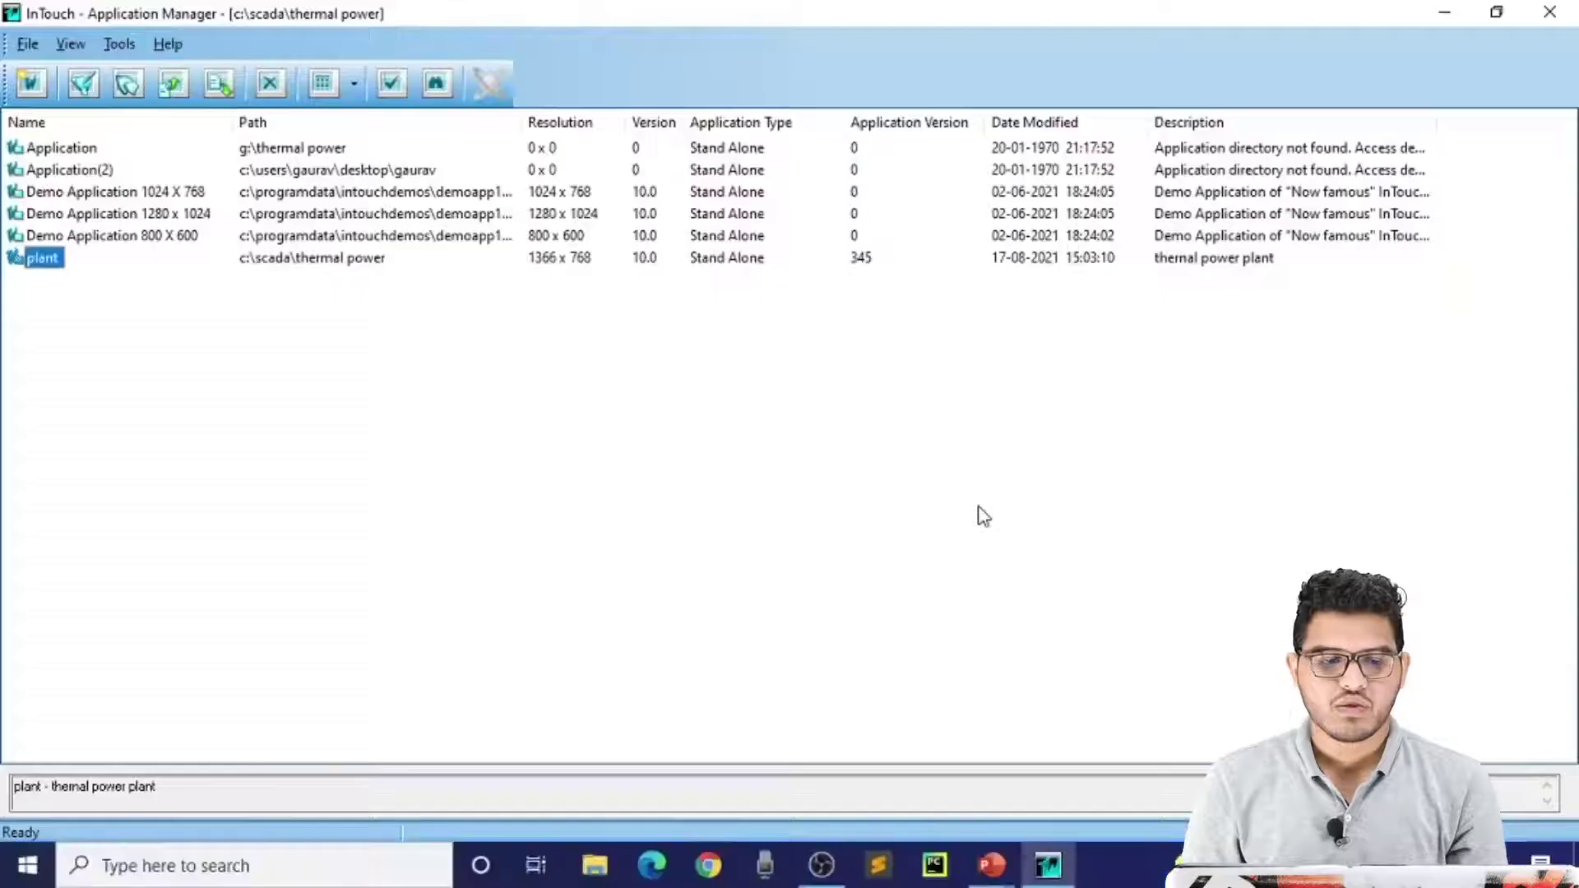
left_click(185, 509)
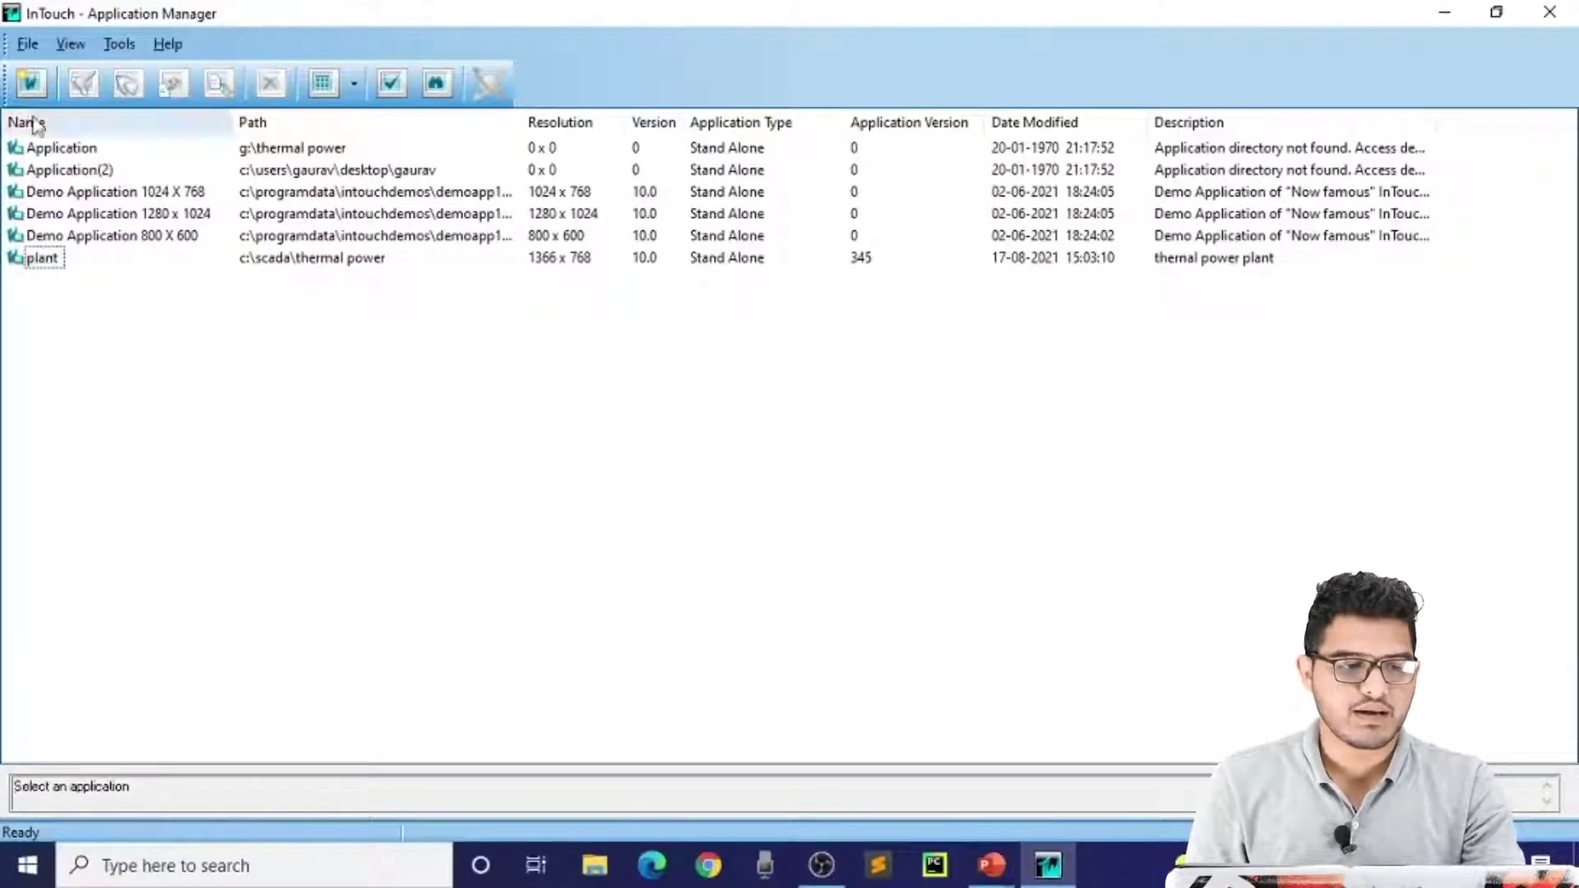
left_click(31, 84)
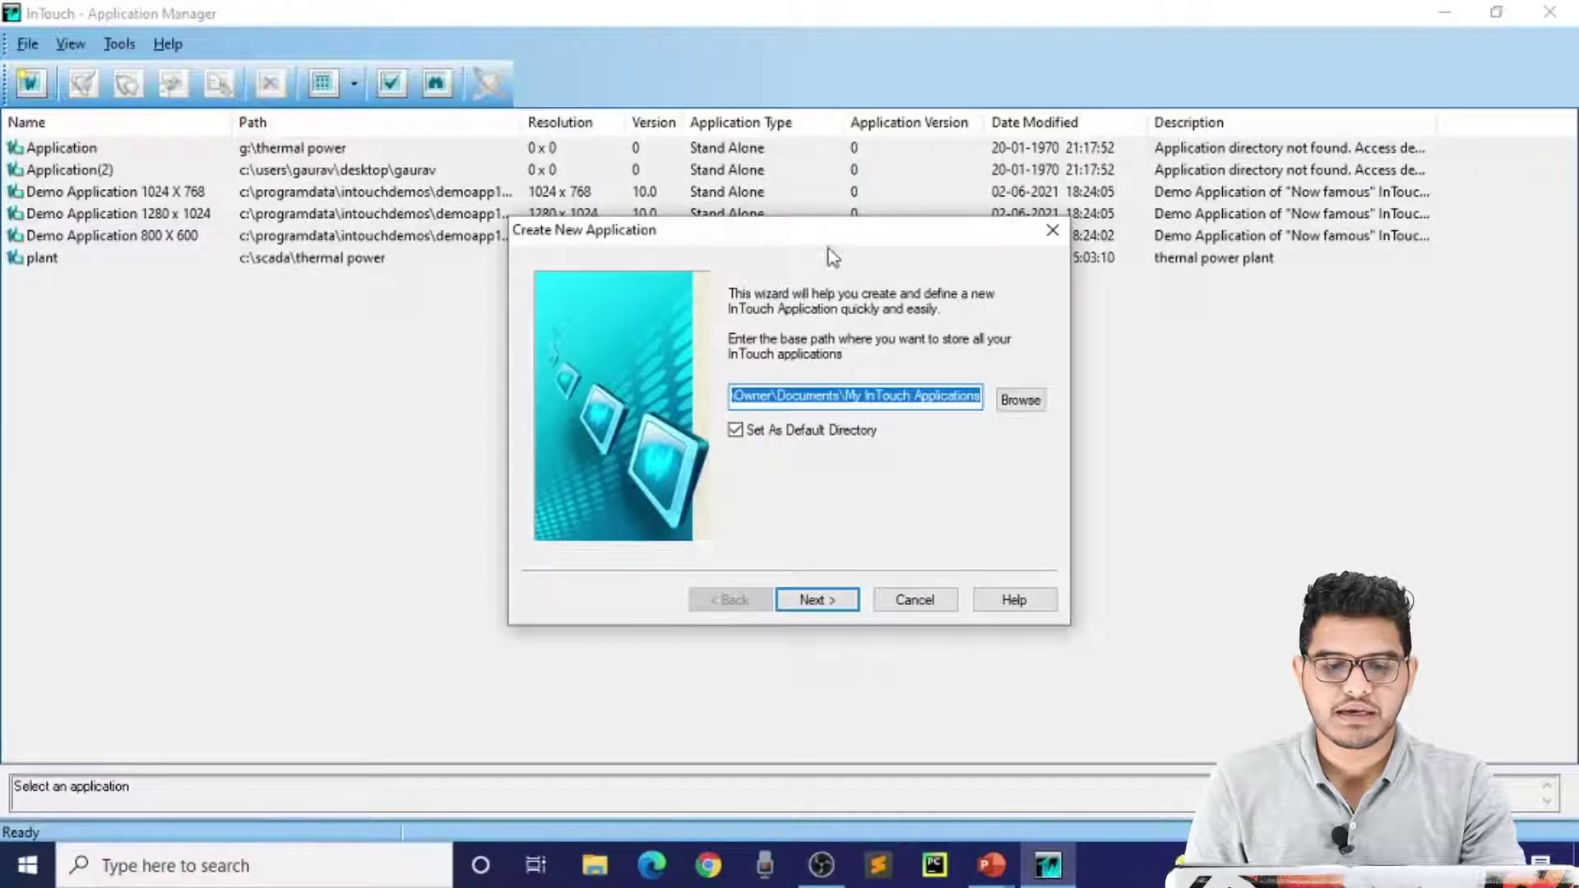
left_click_drag(832, 238, 783, 144)
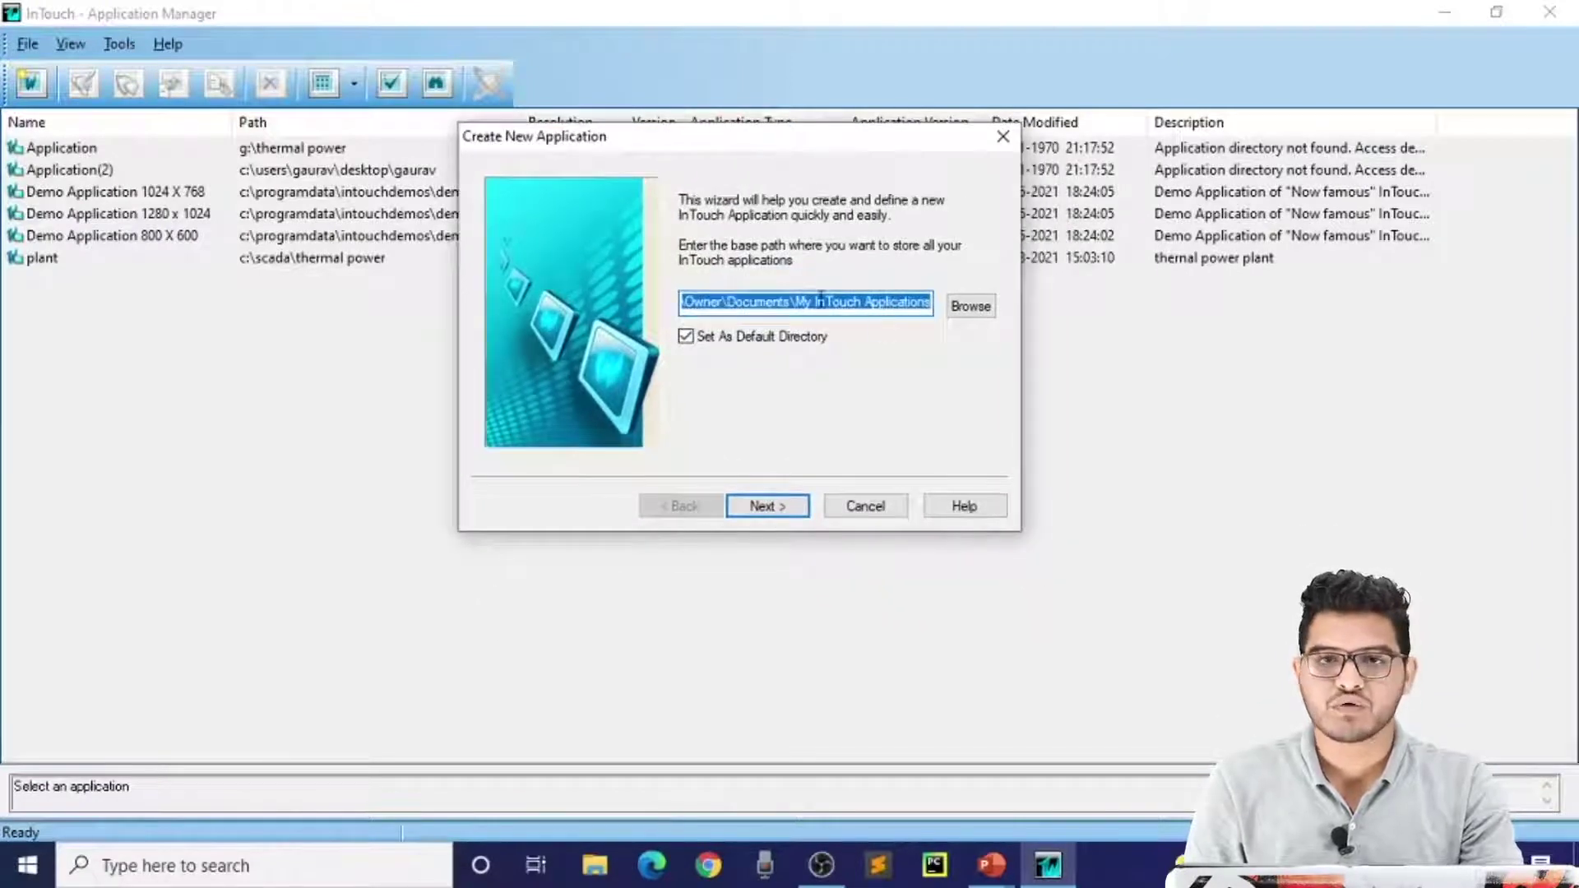
left_click(960, 311)
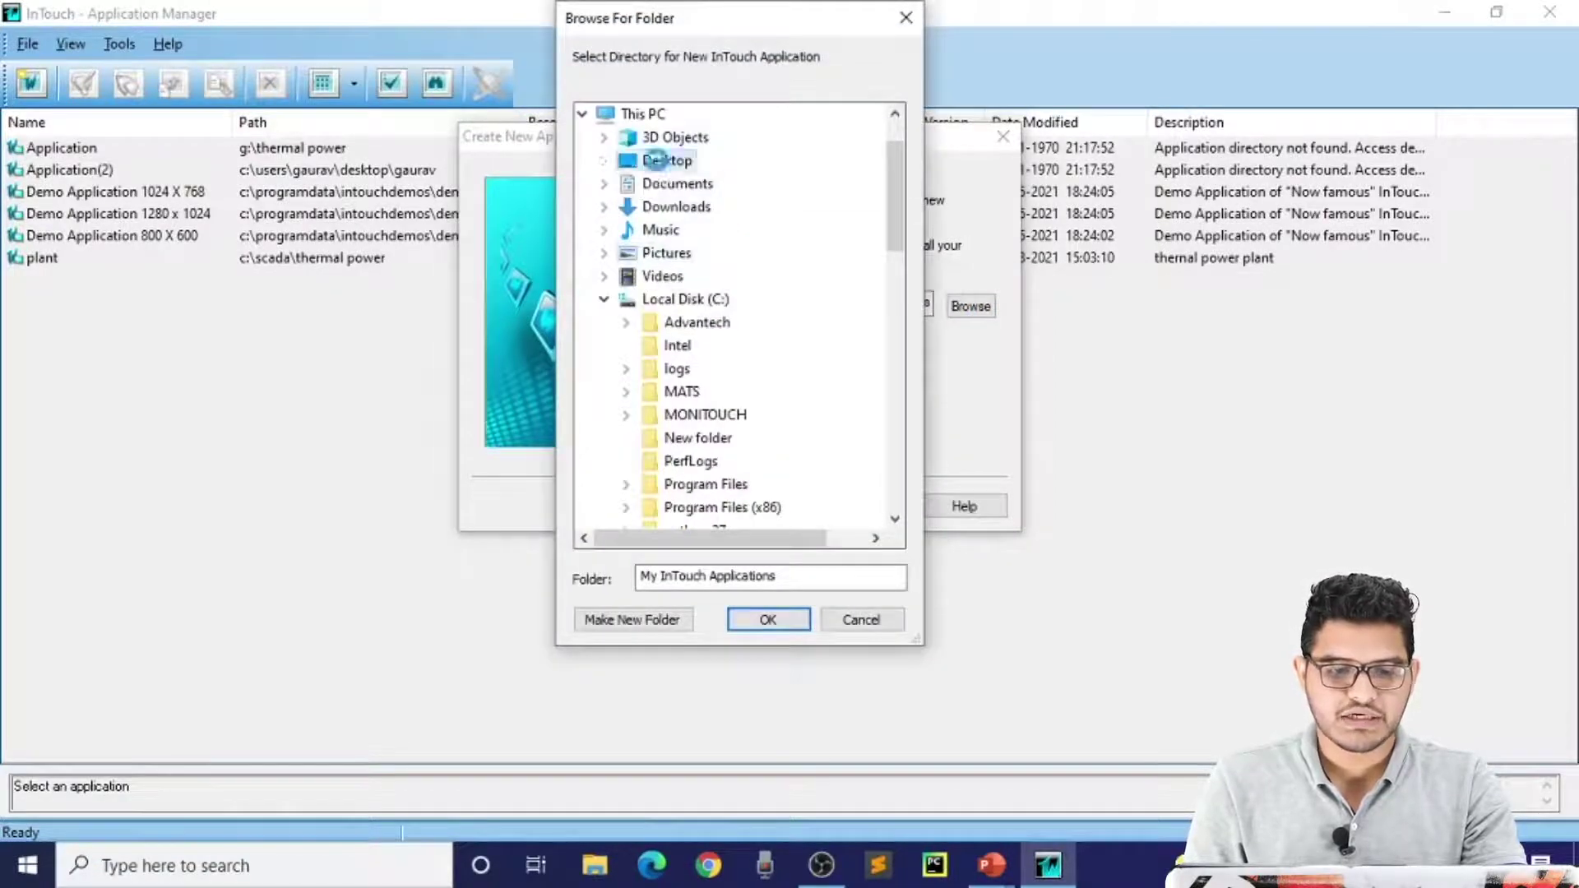
left_click(658, 161)
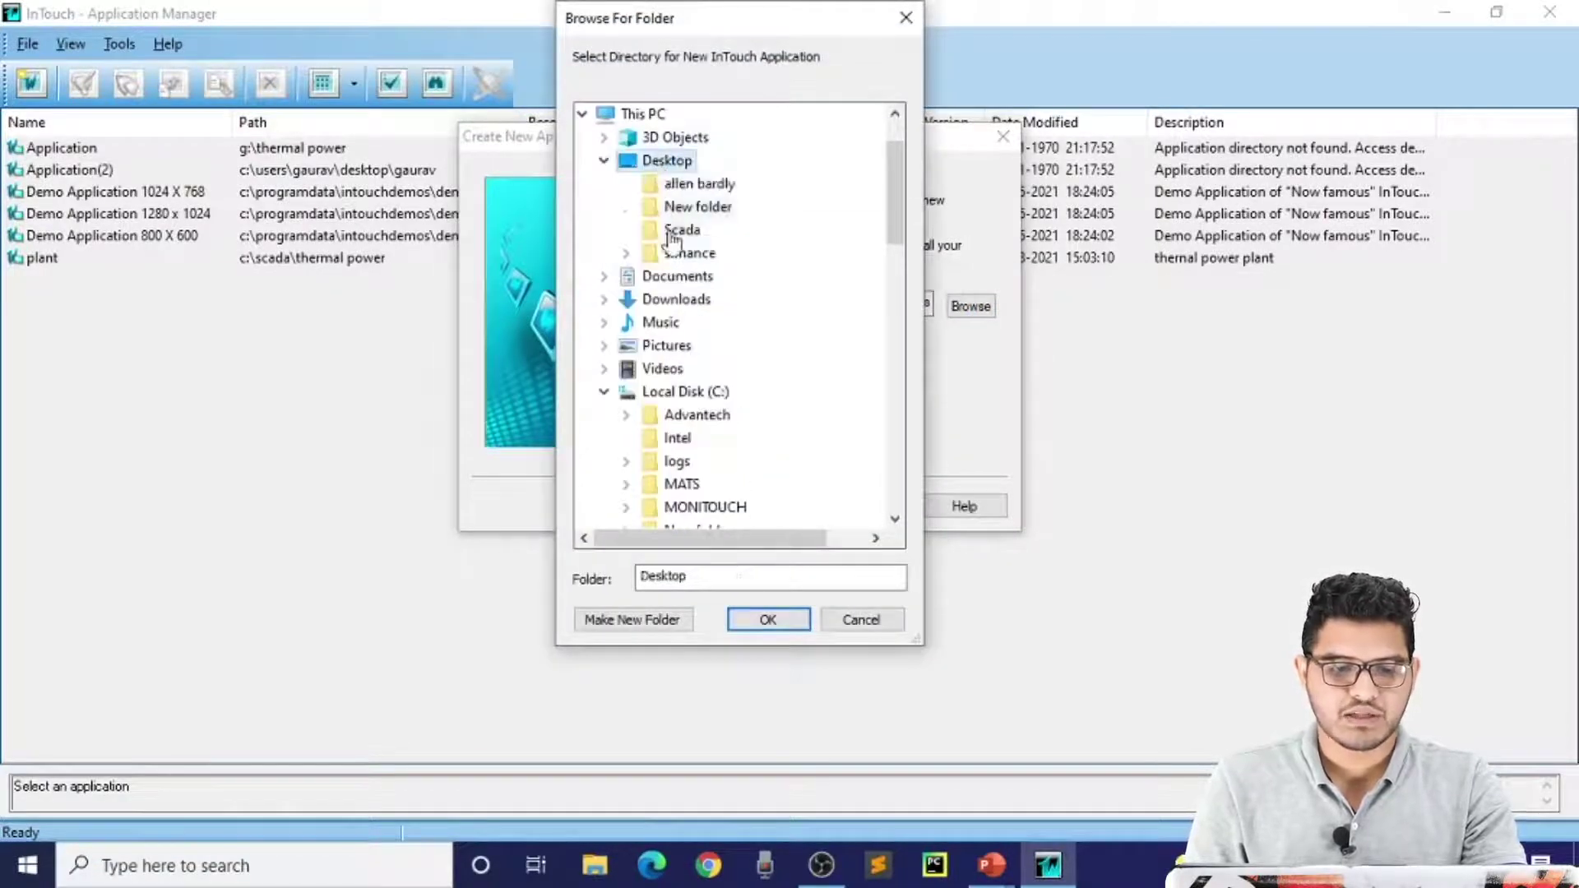
left_click(768, 620)
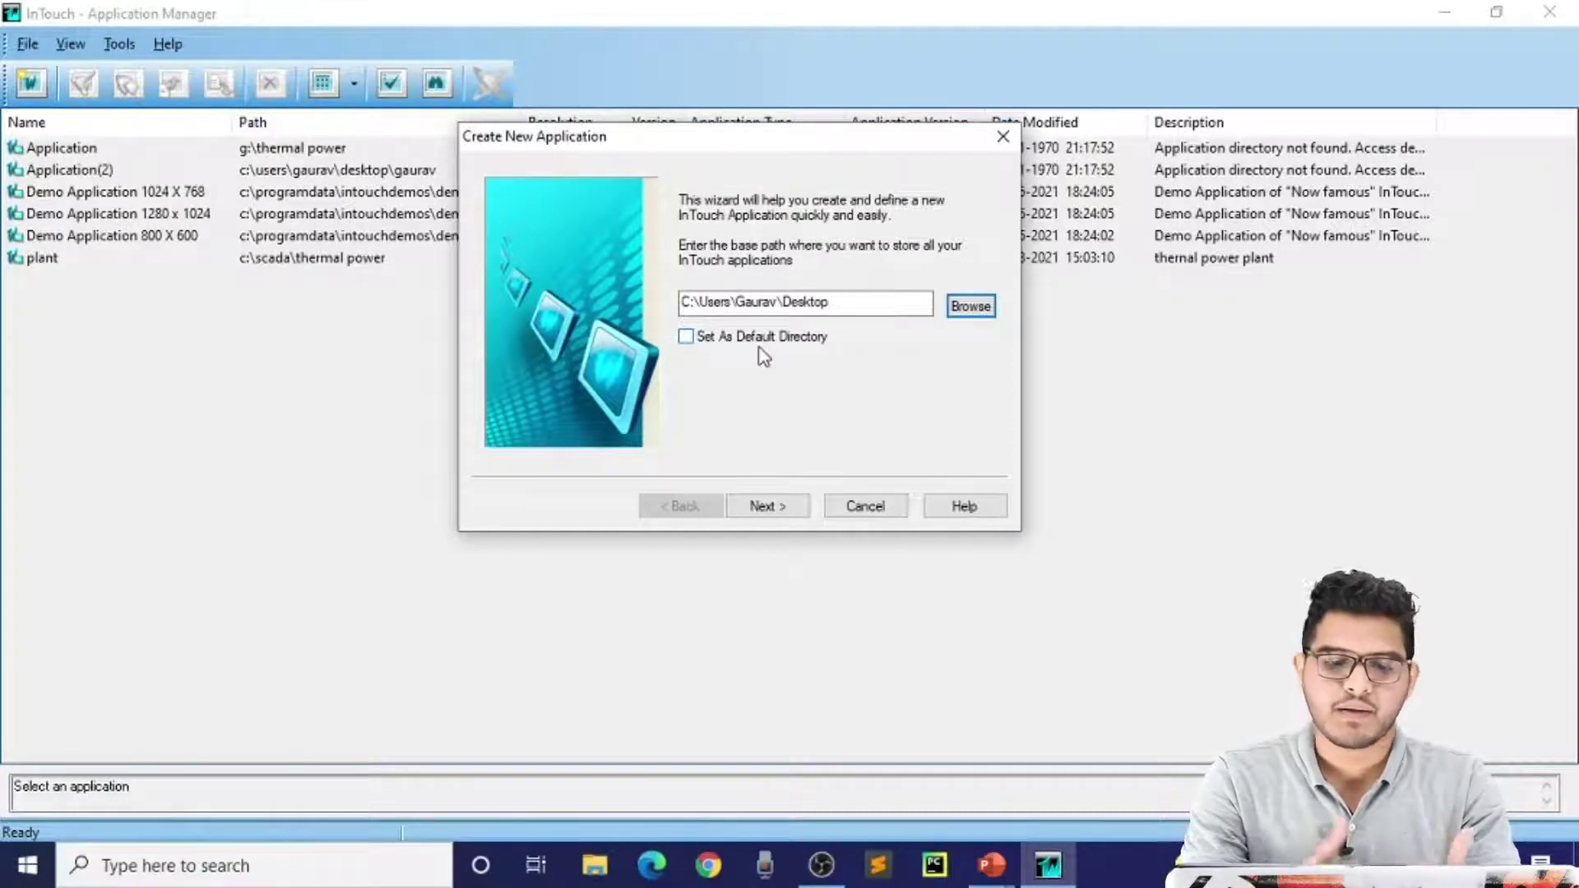
left_click(772, 508)
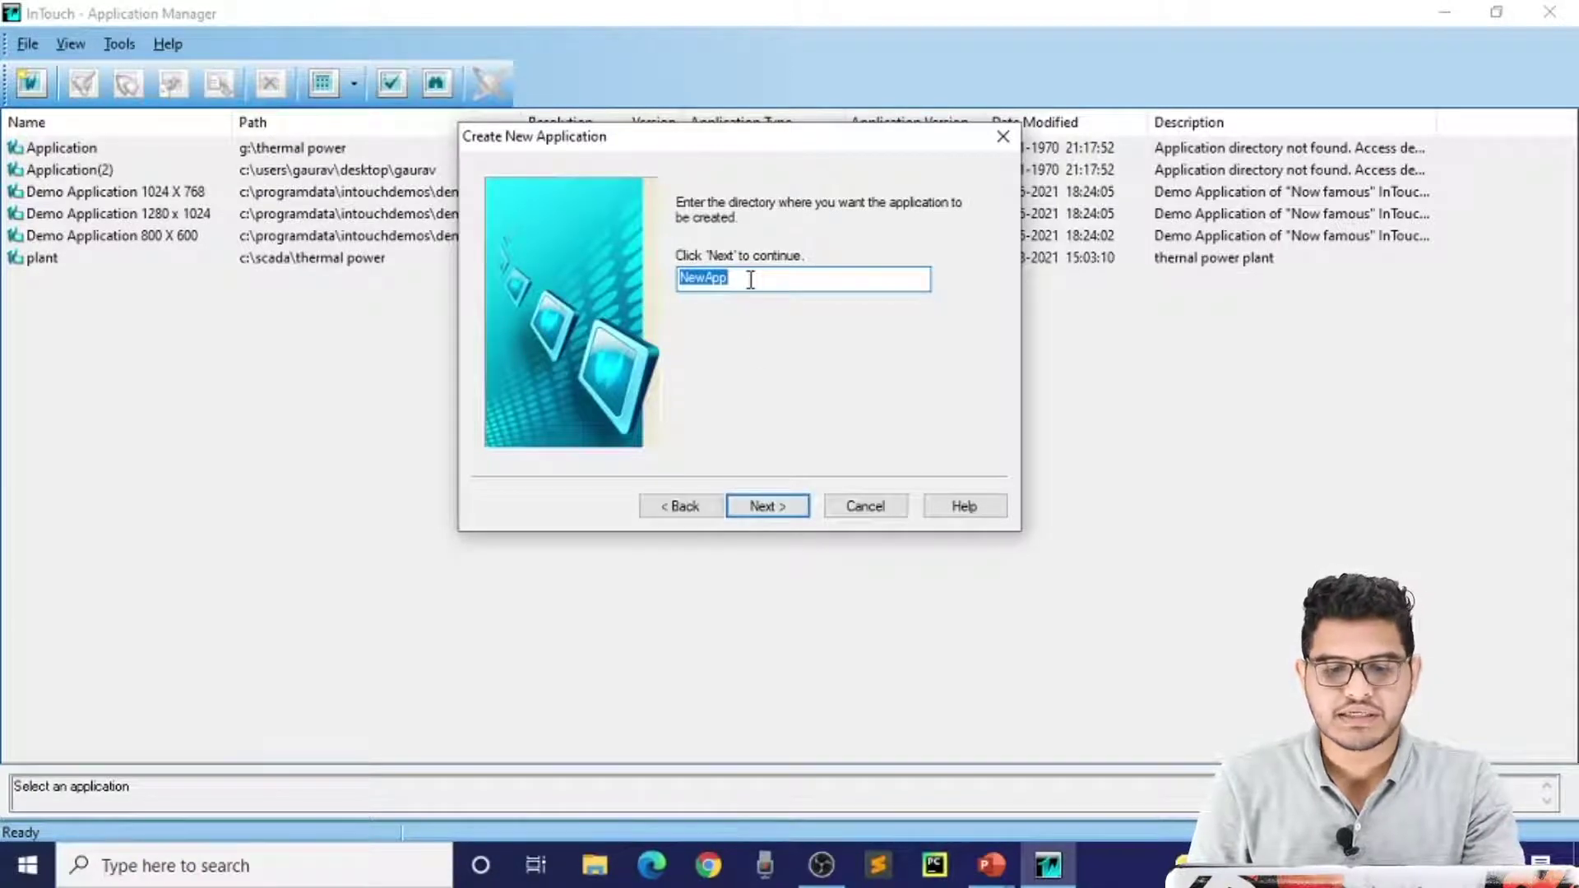
- Set the new application's directory name to wscube and continue to the naming page
key("BackSpace")
type("wscube")
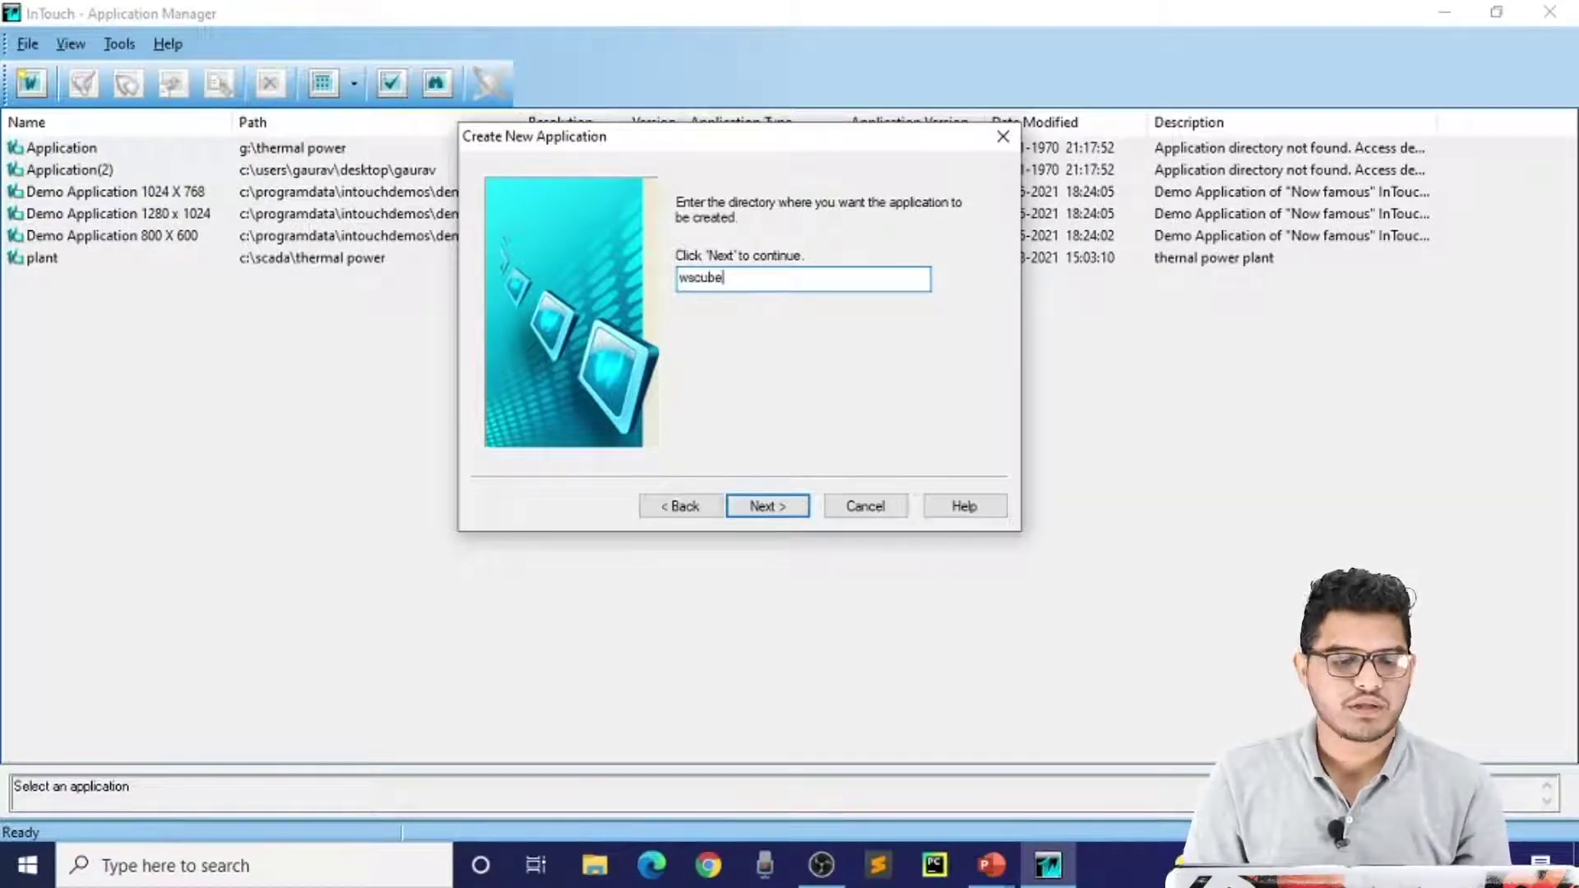
left_click(772, 507)
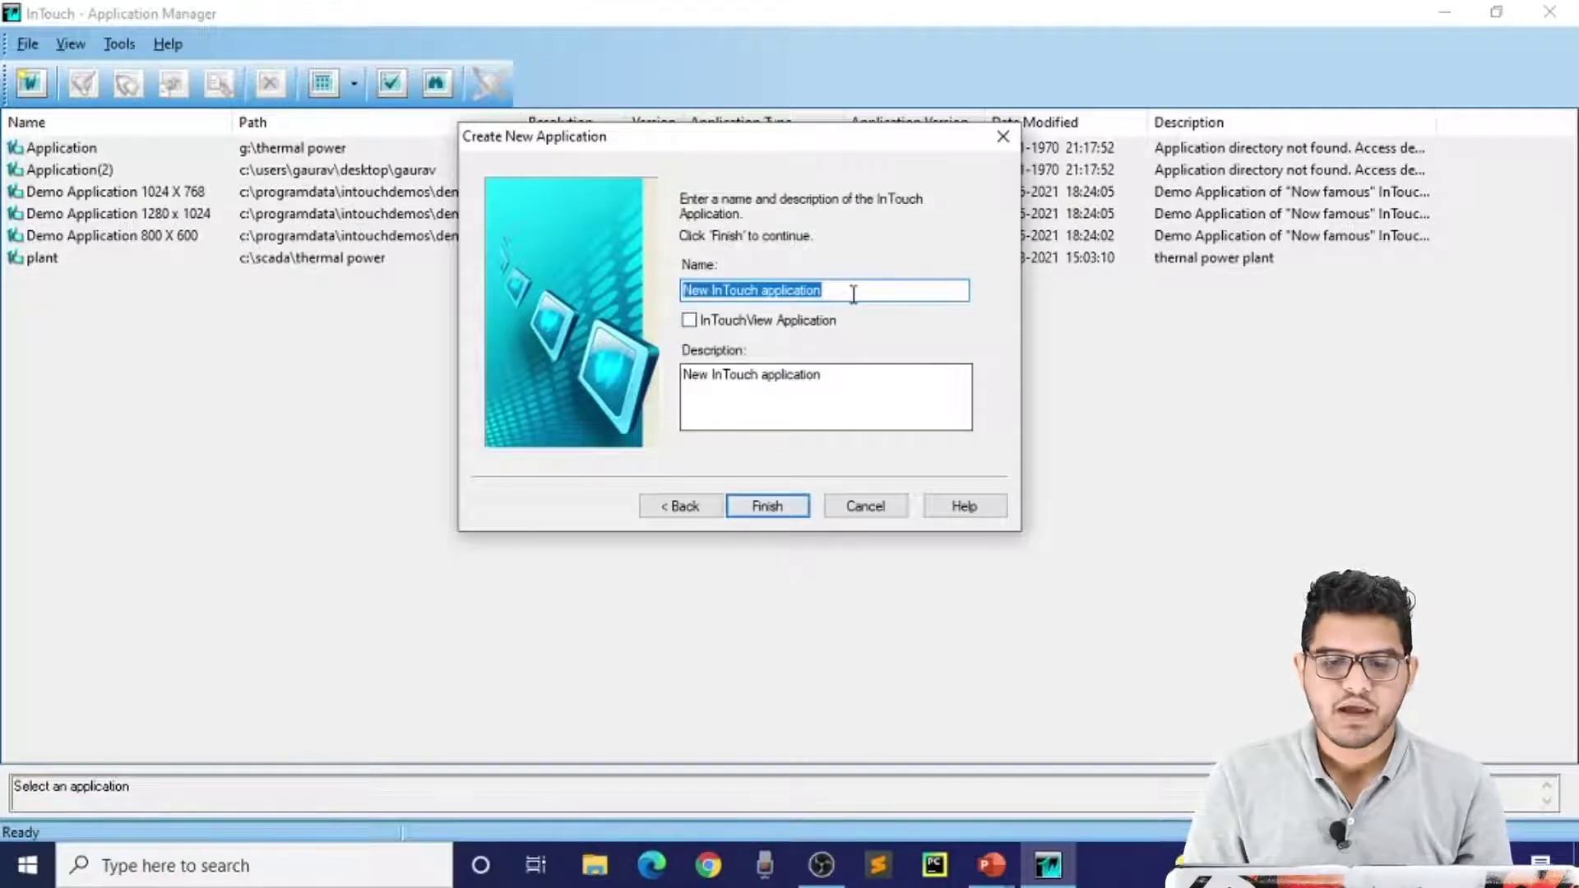
- Name the application "wscube tech", clear its description, and finish creating it
key("BackSpace")
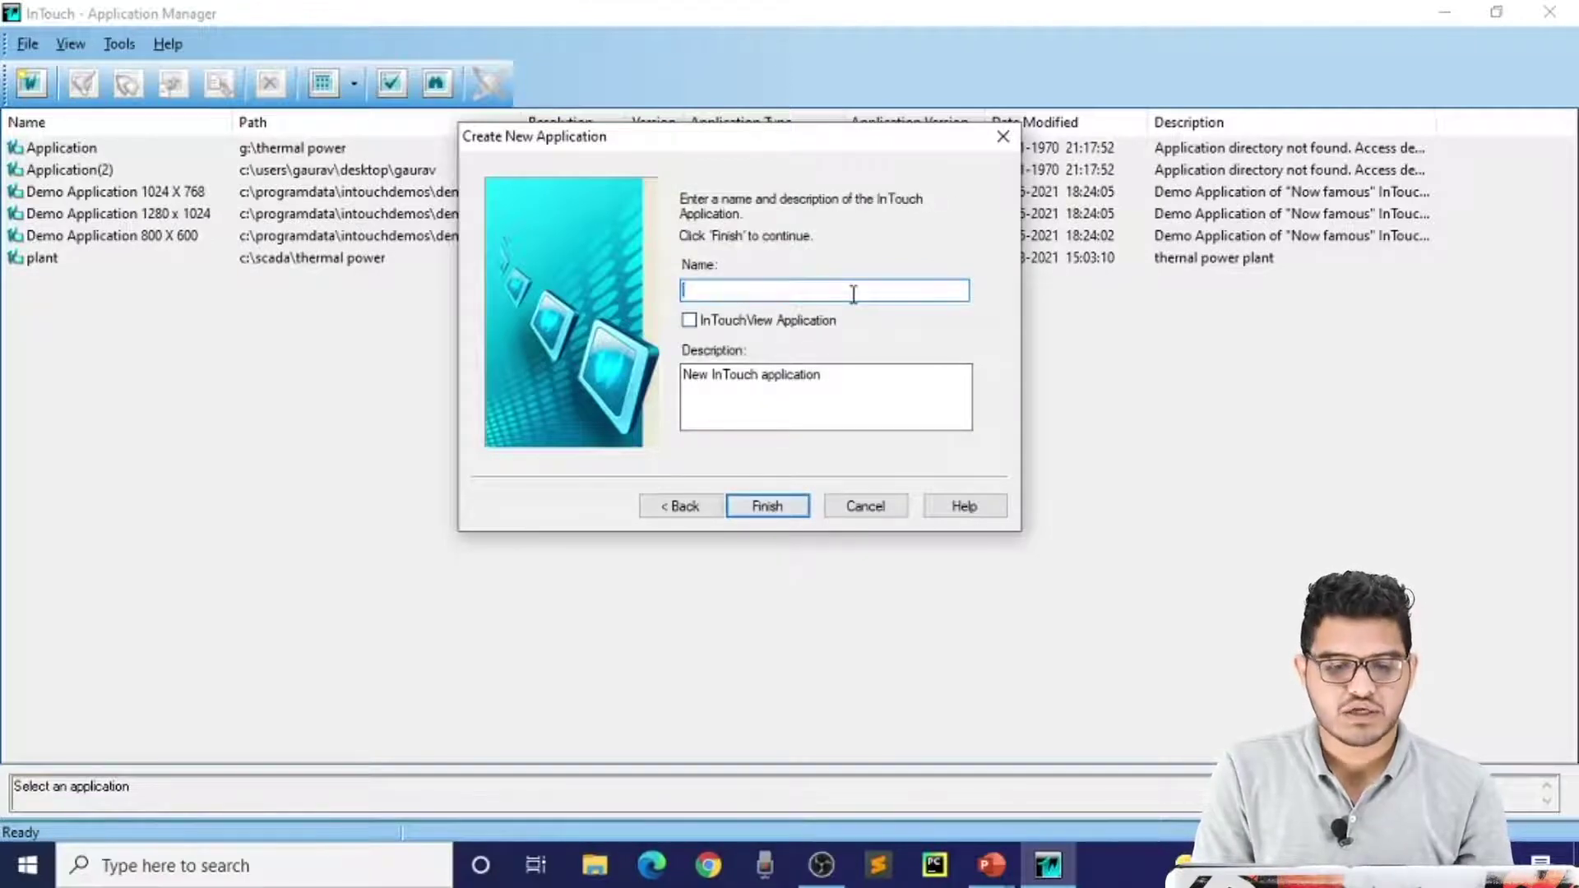
type("wscub")
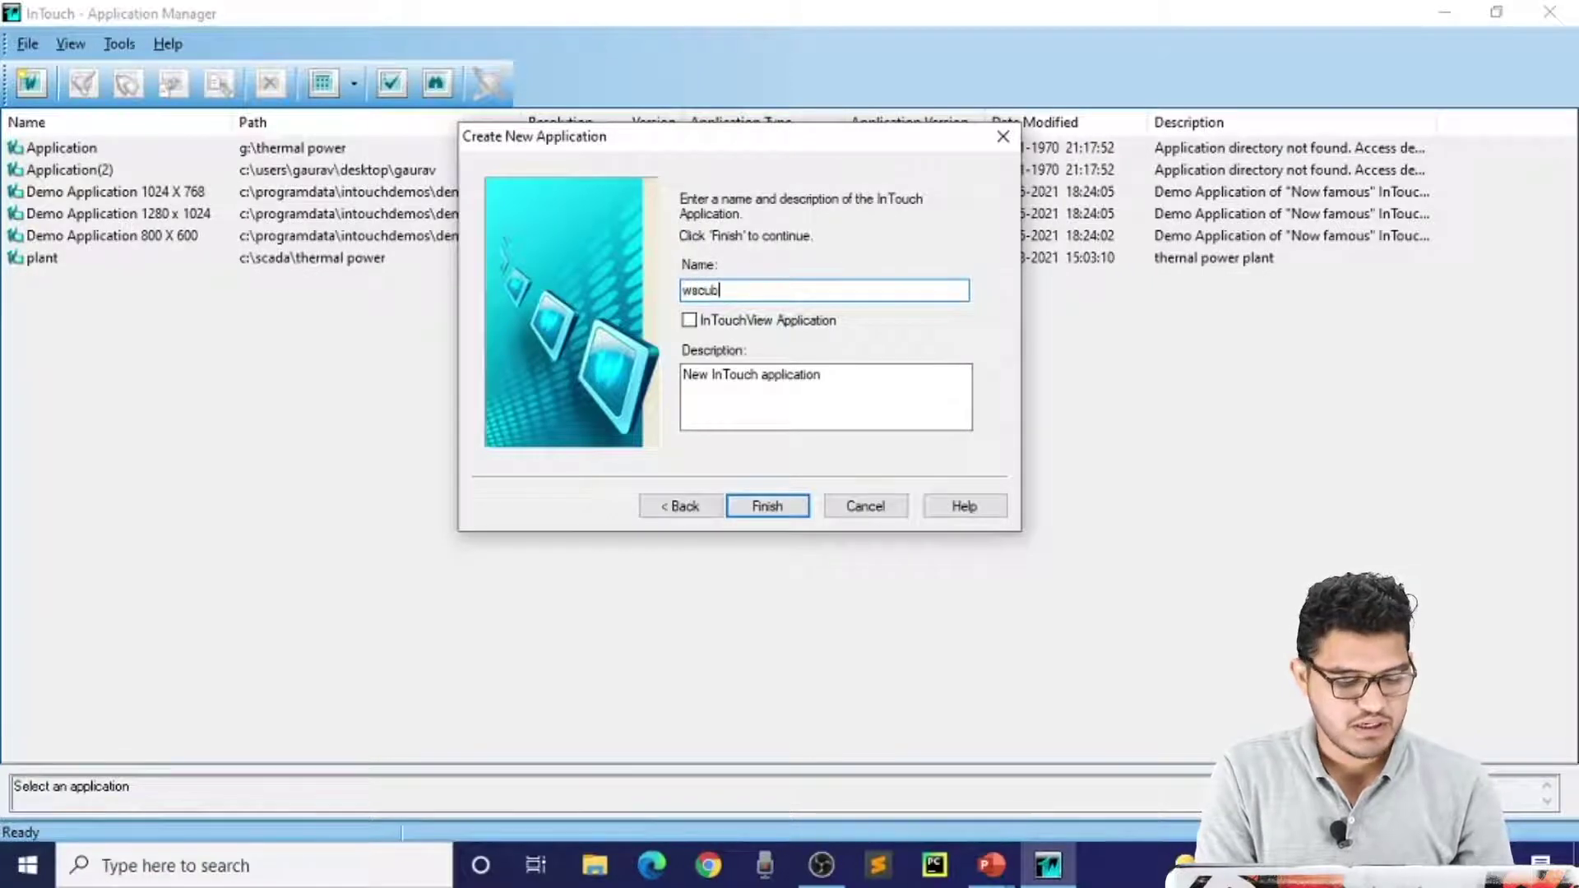
type("e tech")
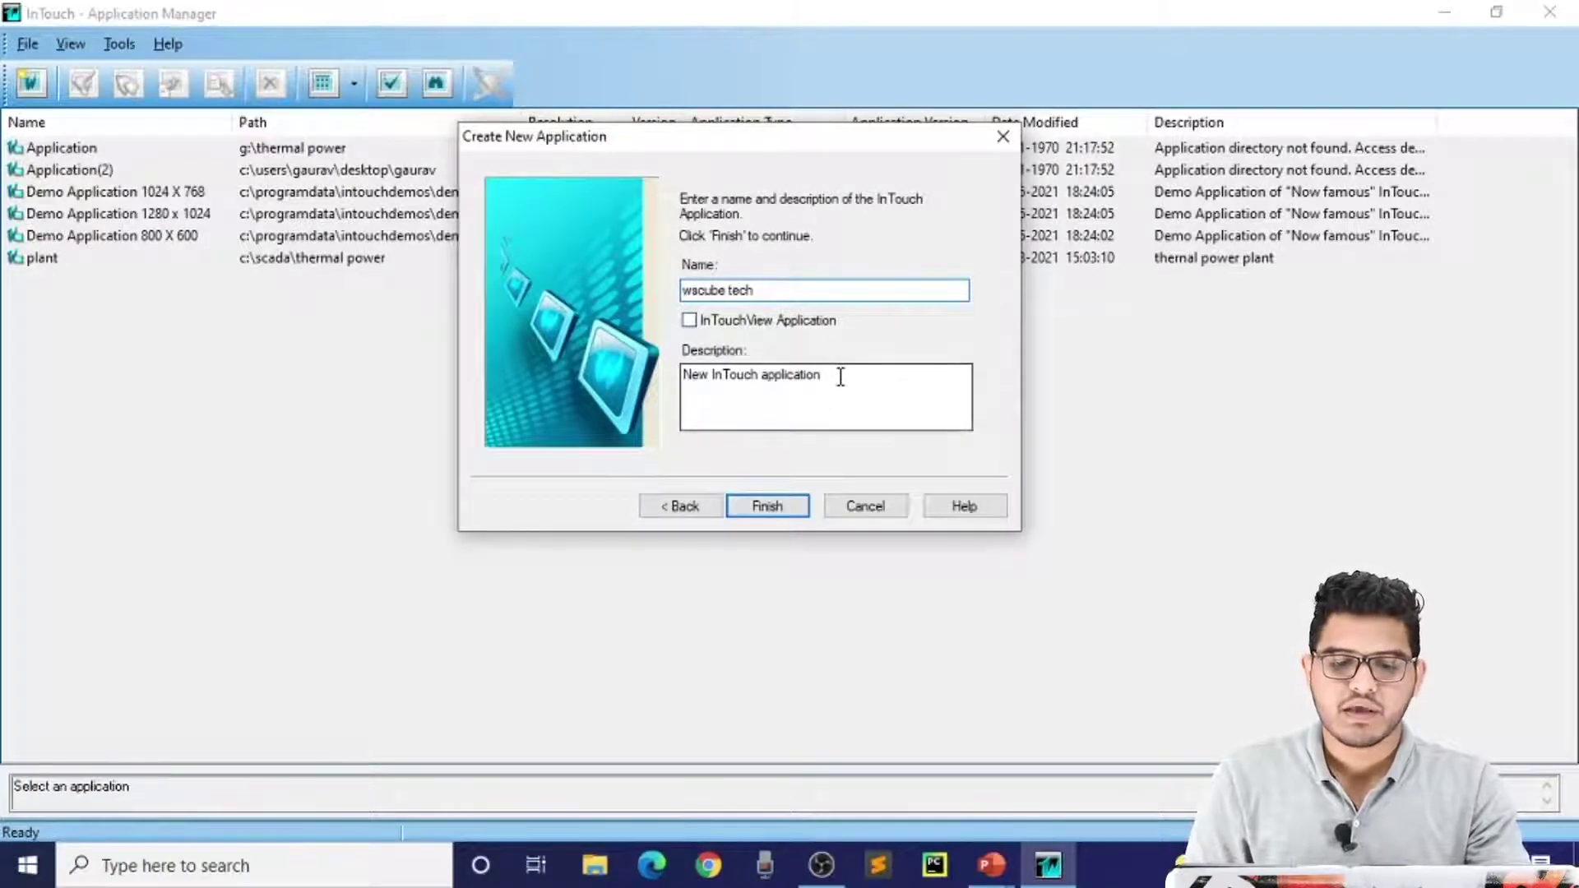
left_click_drag(841, 376, 634, 393)
key("BackSpace")
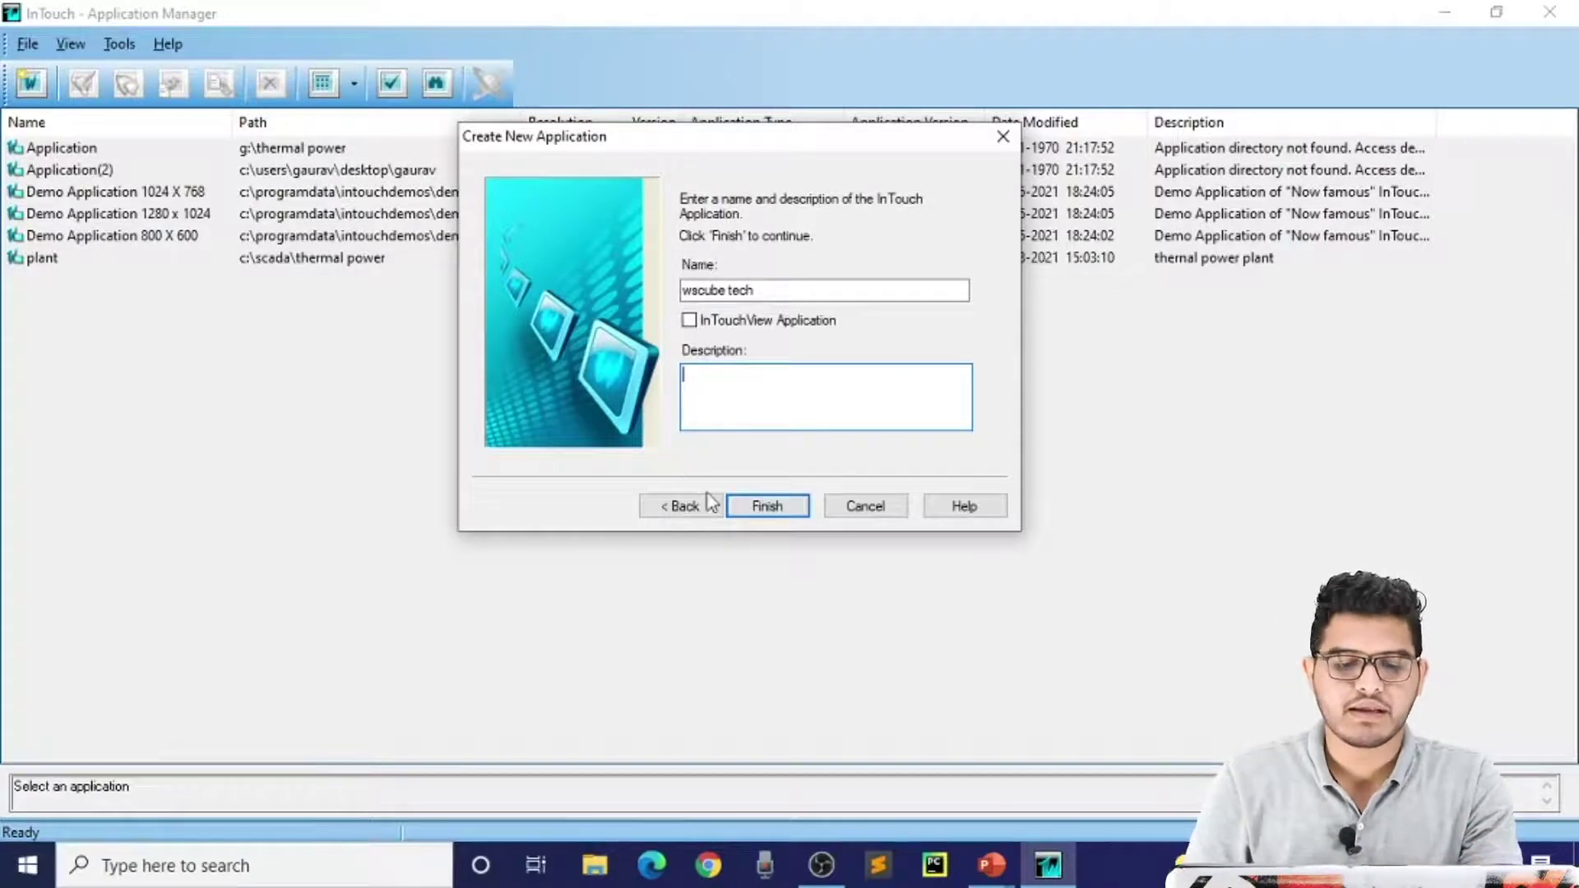
left_click(788, 510)
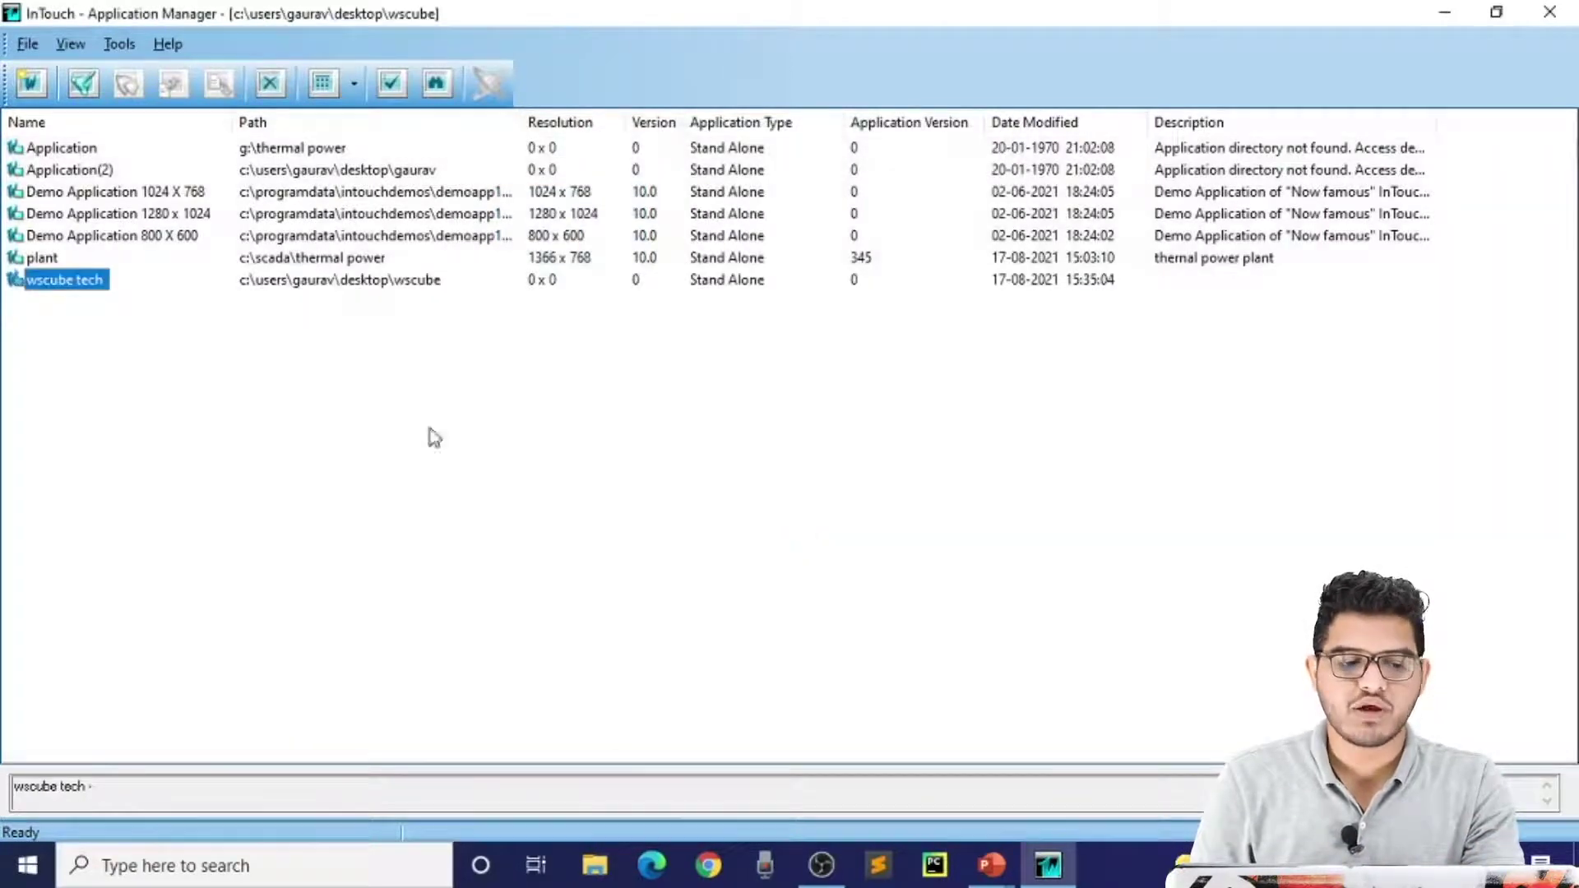
- Open the wscube tech application from the application list
left_click(132, 477)
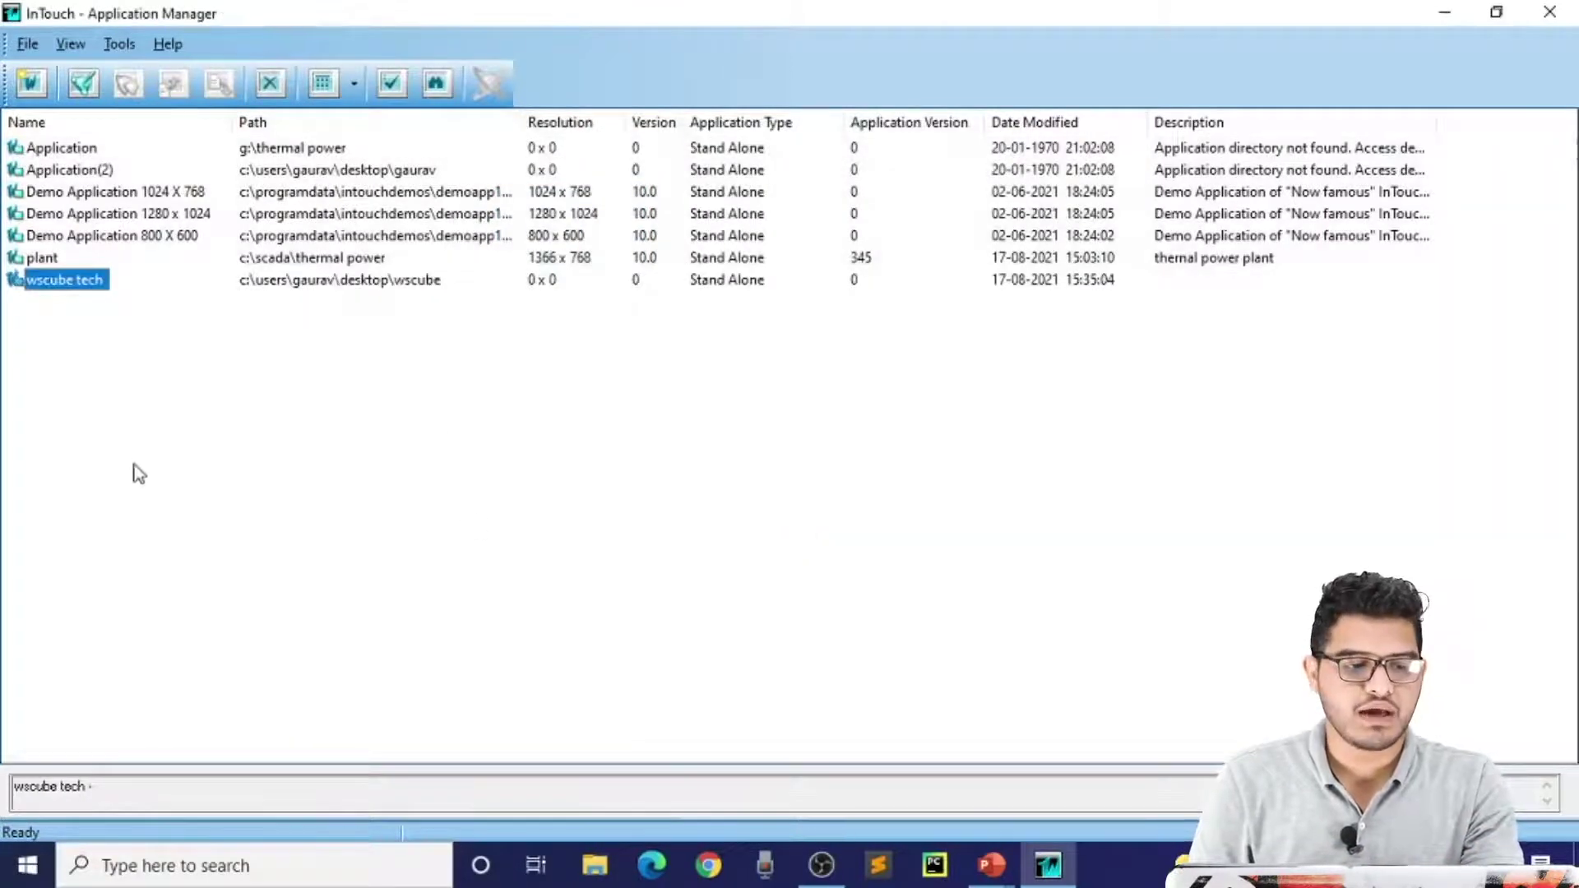
left_click(81, 283)
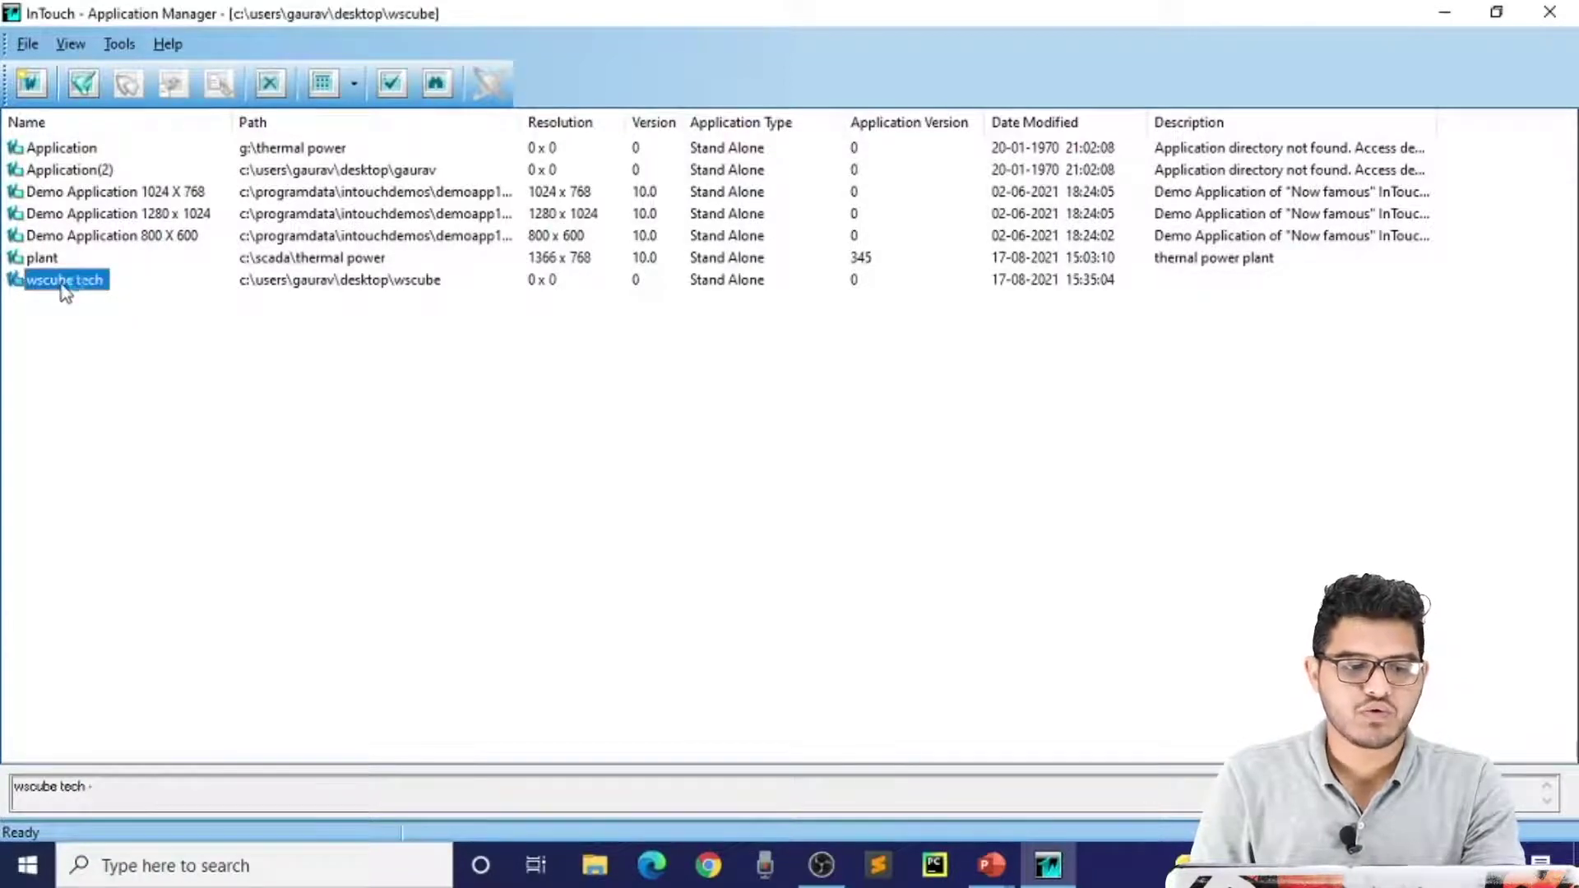
double_click(66, 281)
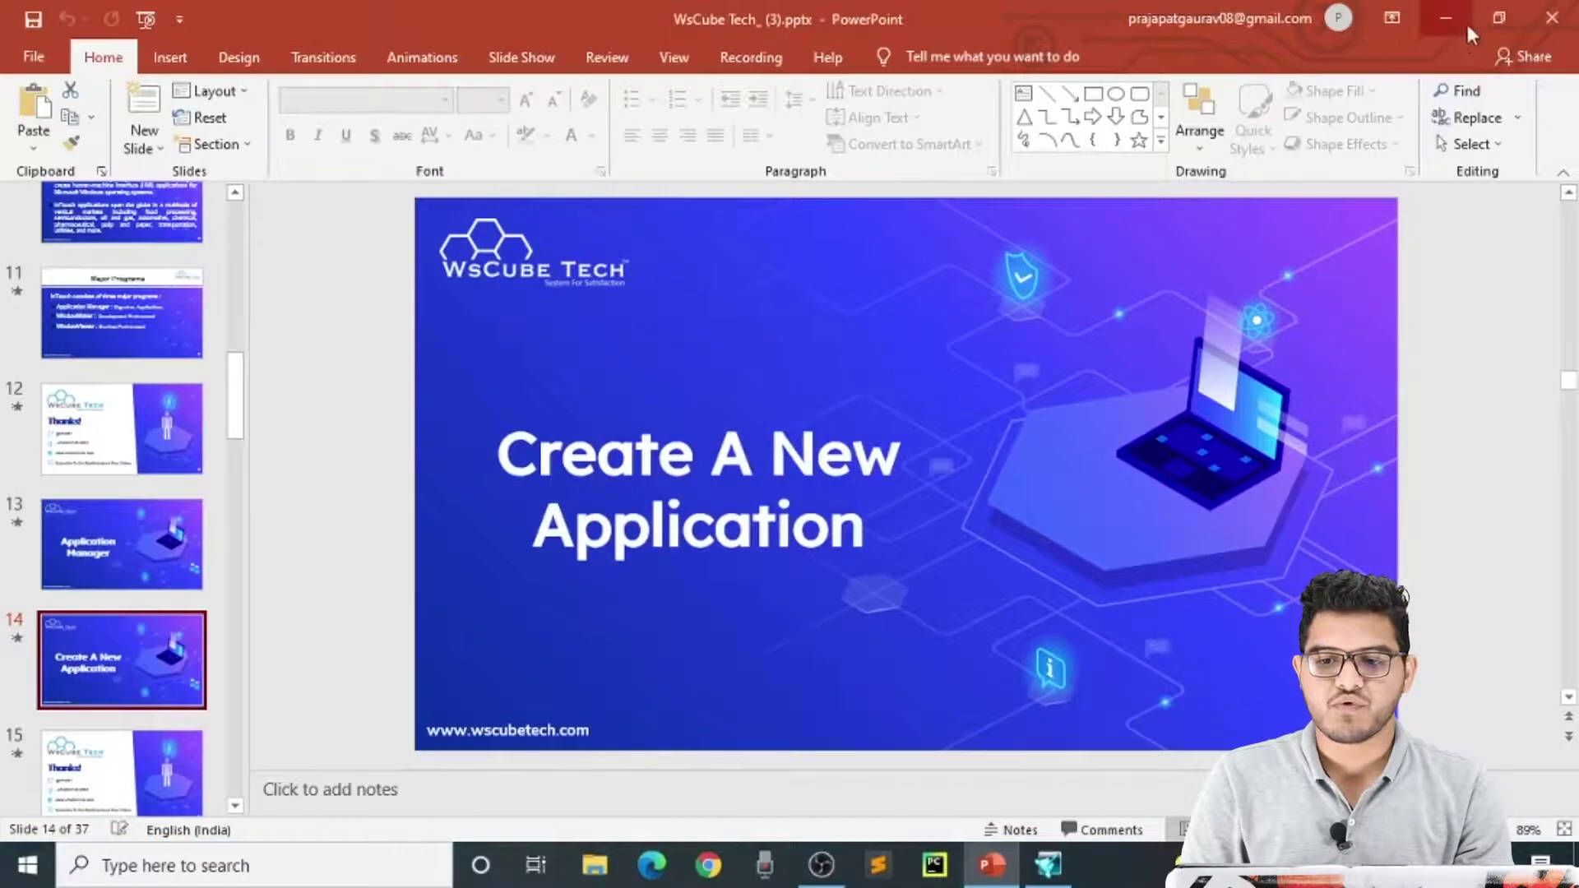
- Minimize the PowerPoint presentation to show the desktop
left_click(1454, 10)
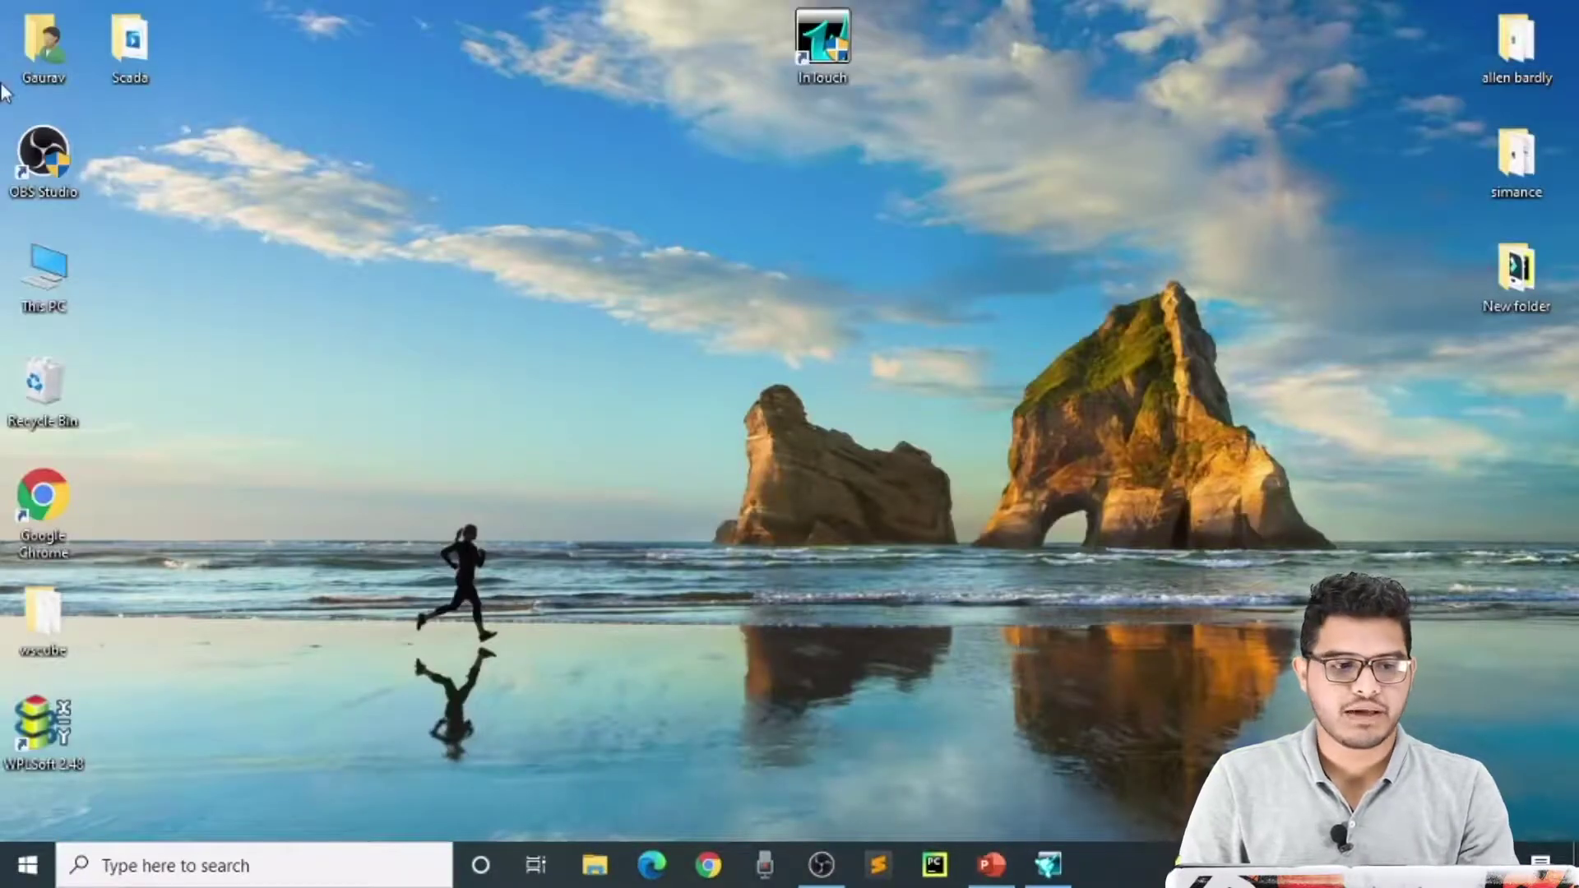
- Move the wscube folder beside the InTouch shortcut on the desktop and open it in a maximized window
left_click_drag(51, 615, 580, 42)
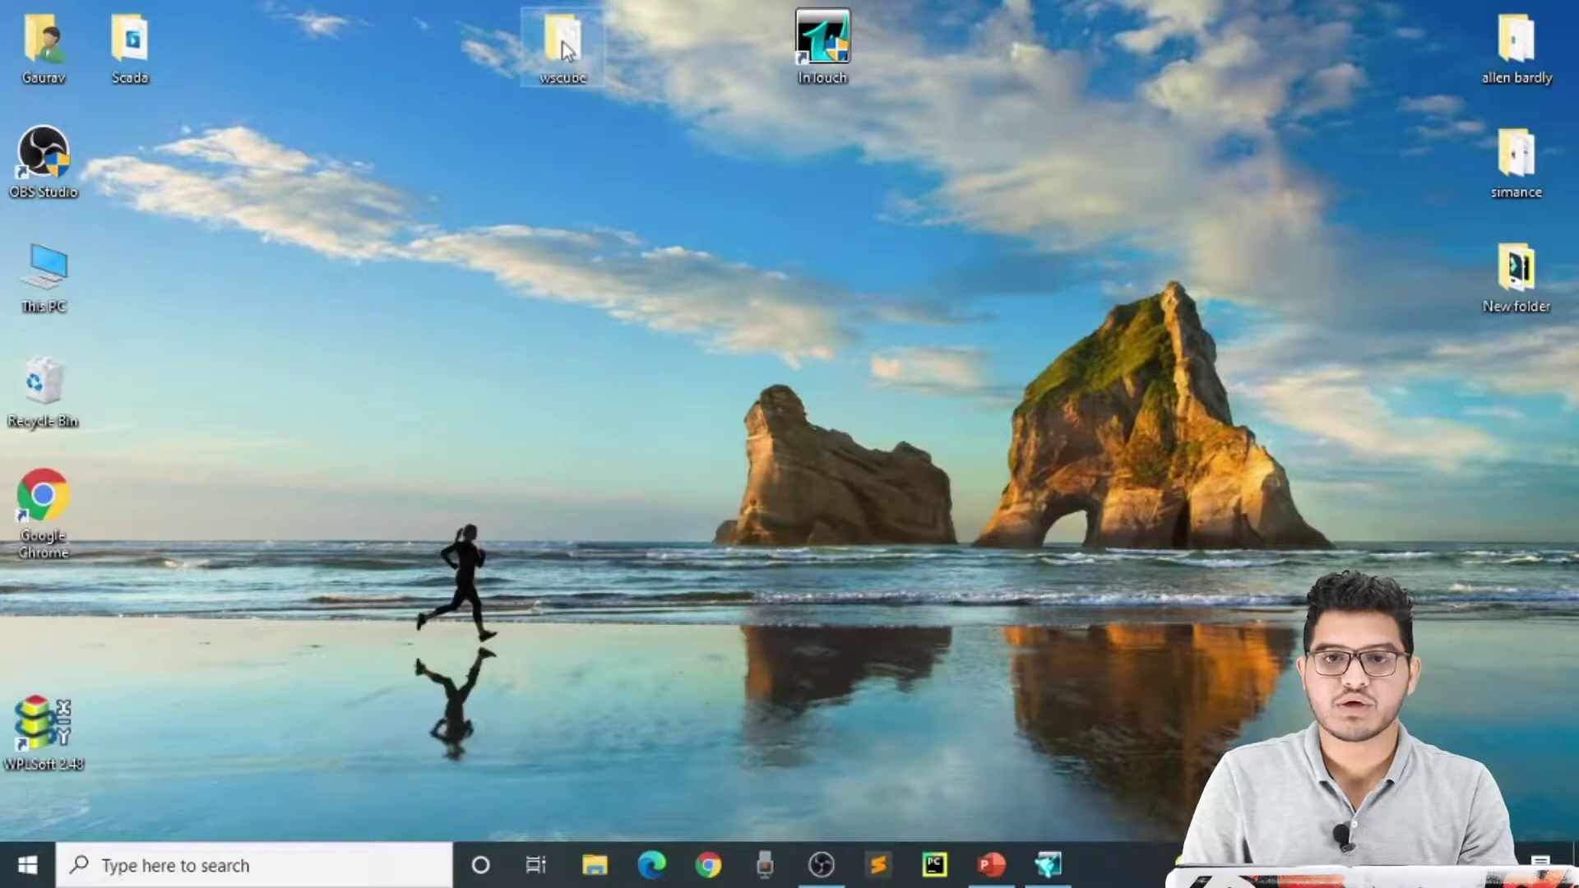
double_click(565, 45)
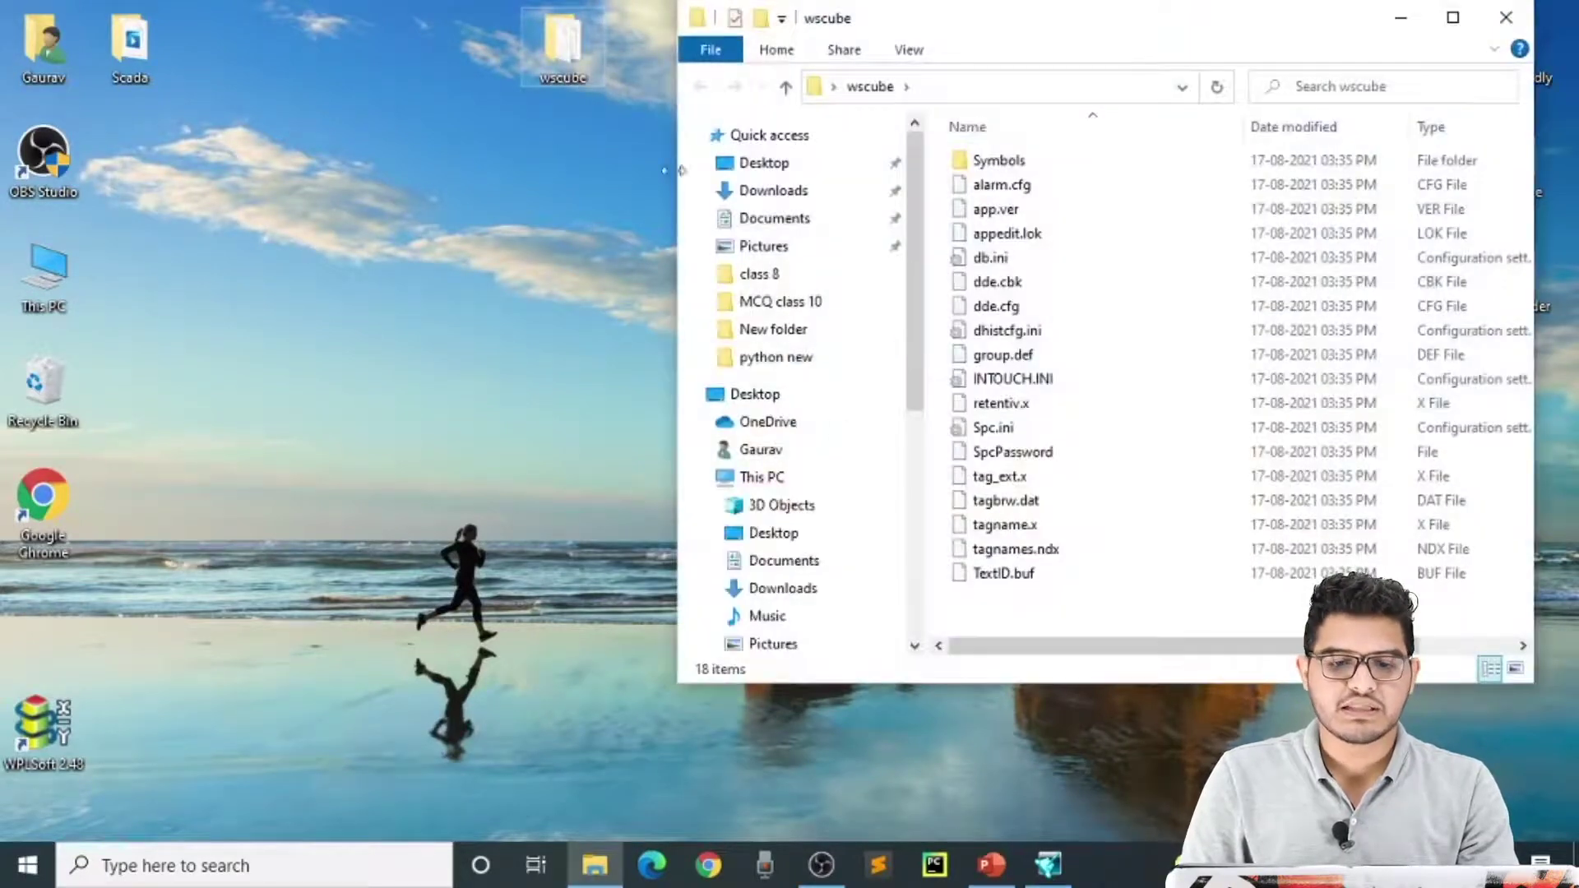
left_click(1452, 17)
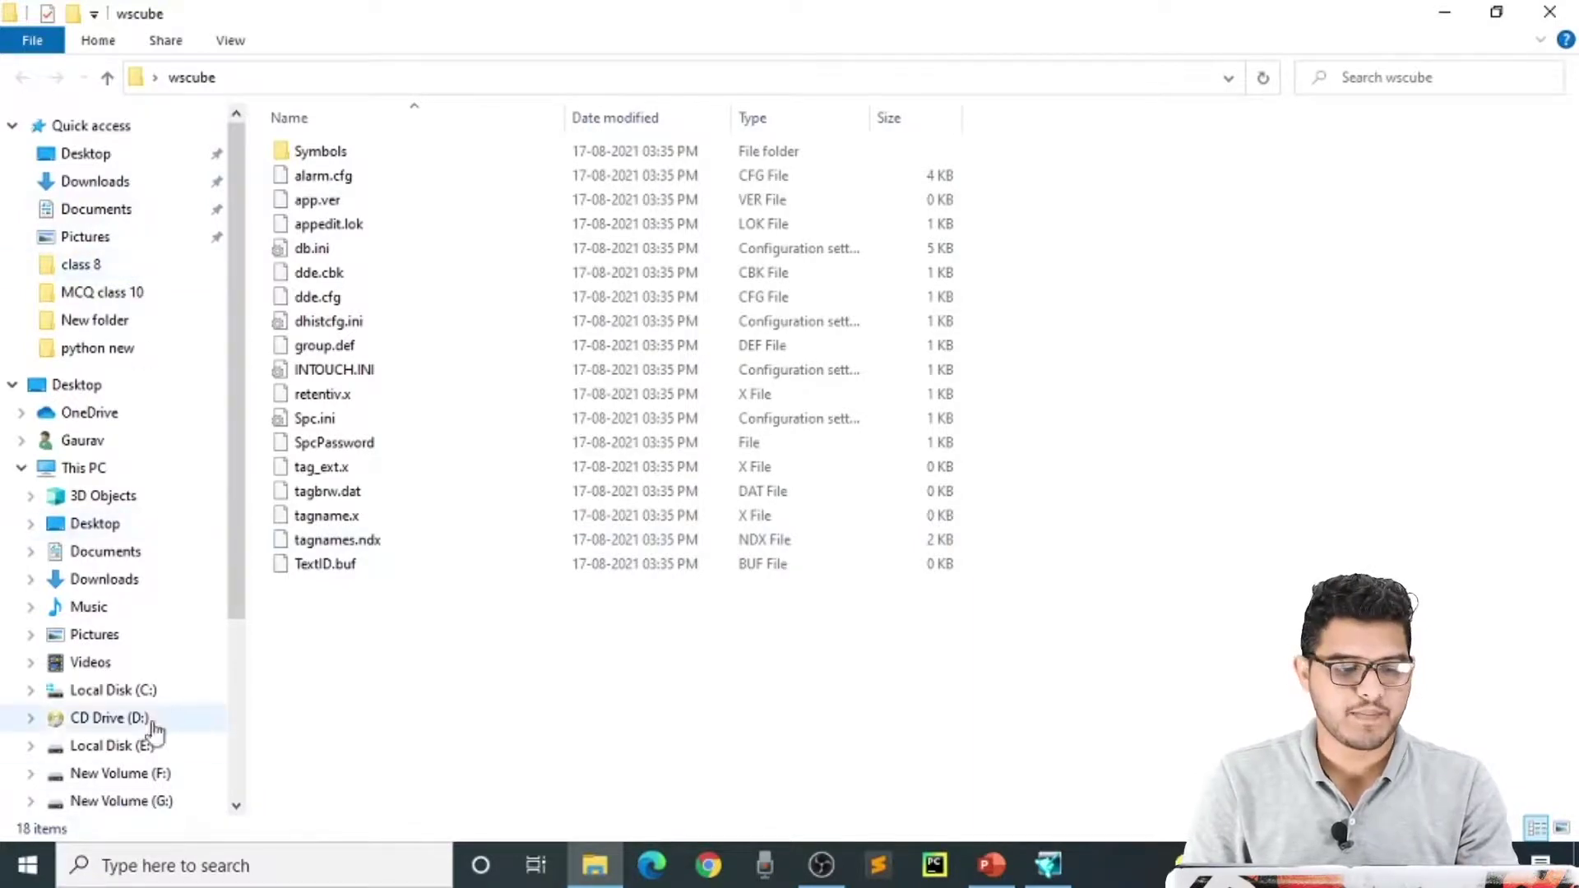
- Open the thermal power application folder inside the SCADA folder on Local Disk (C:)
left_click(171, 691)
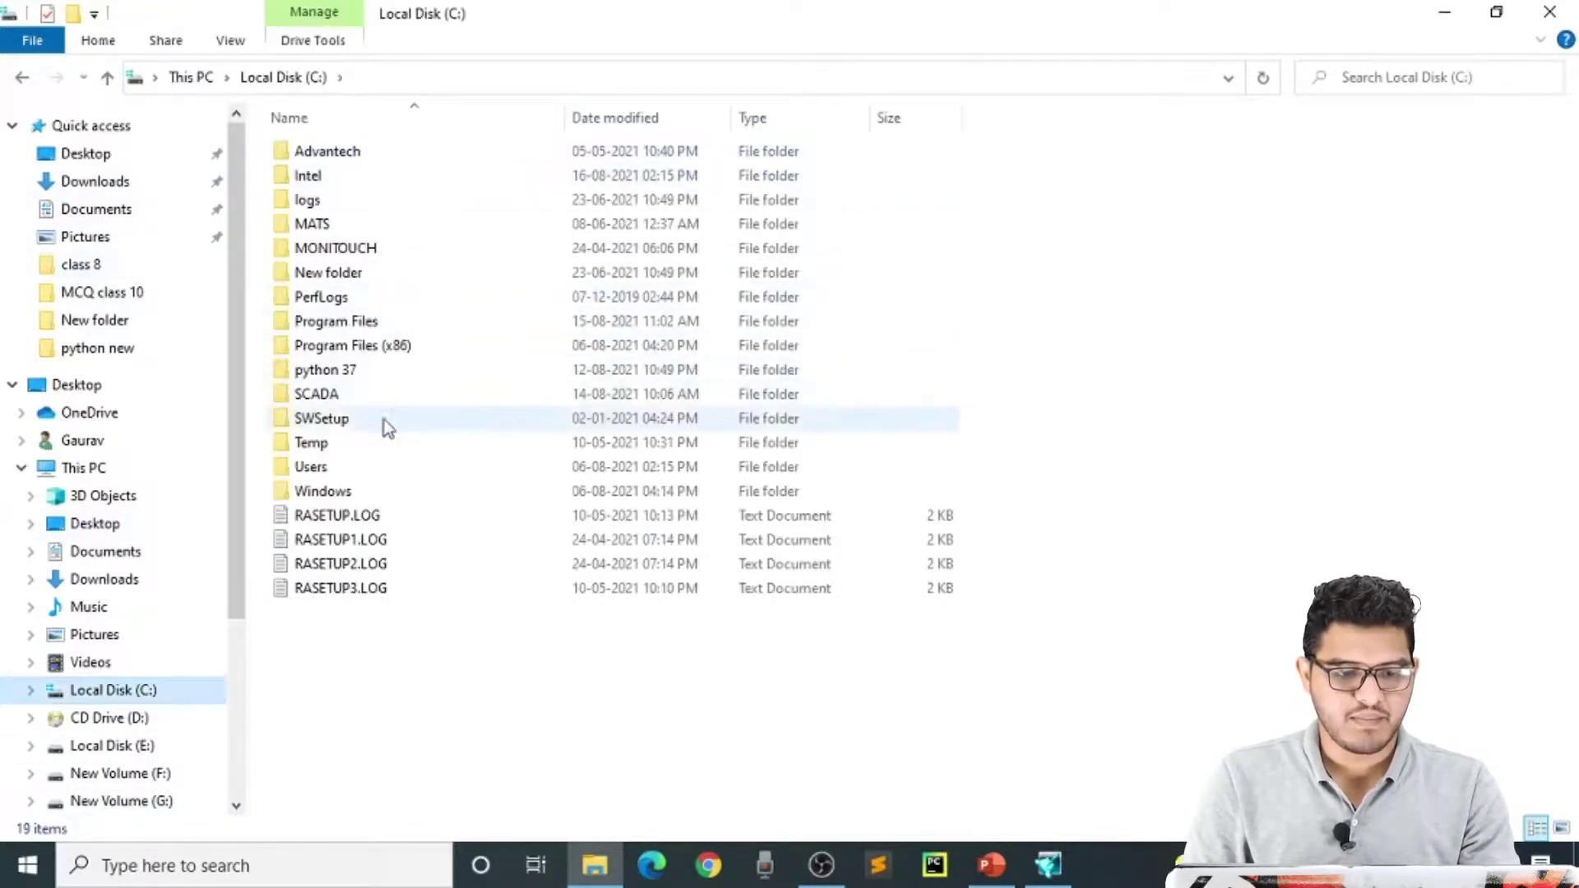
mouse_move(388, 402)
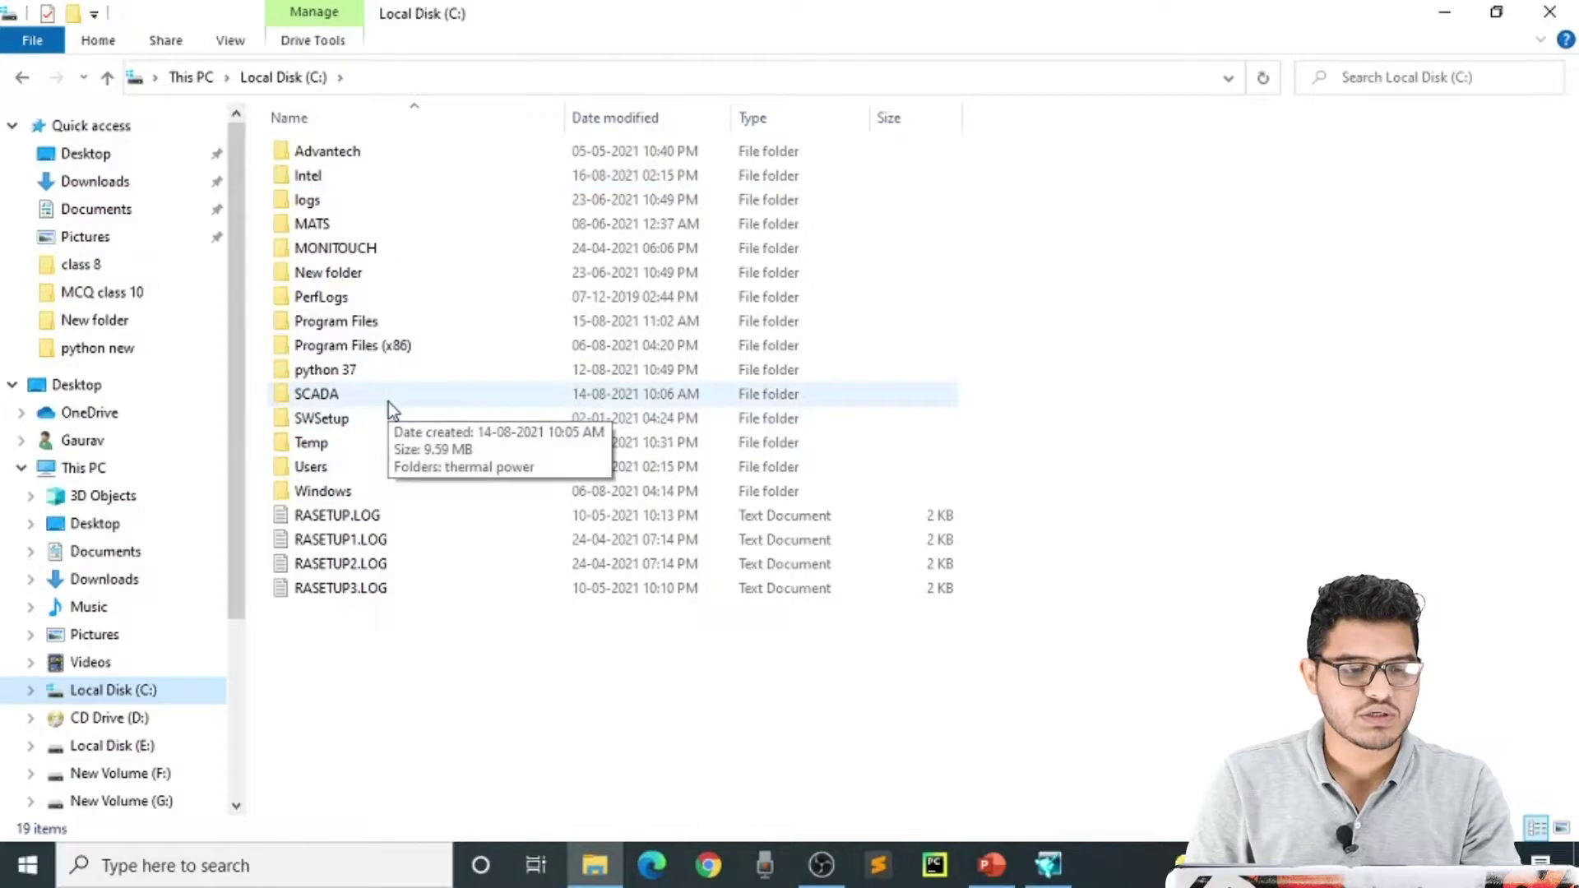
left_click(388, 402)
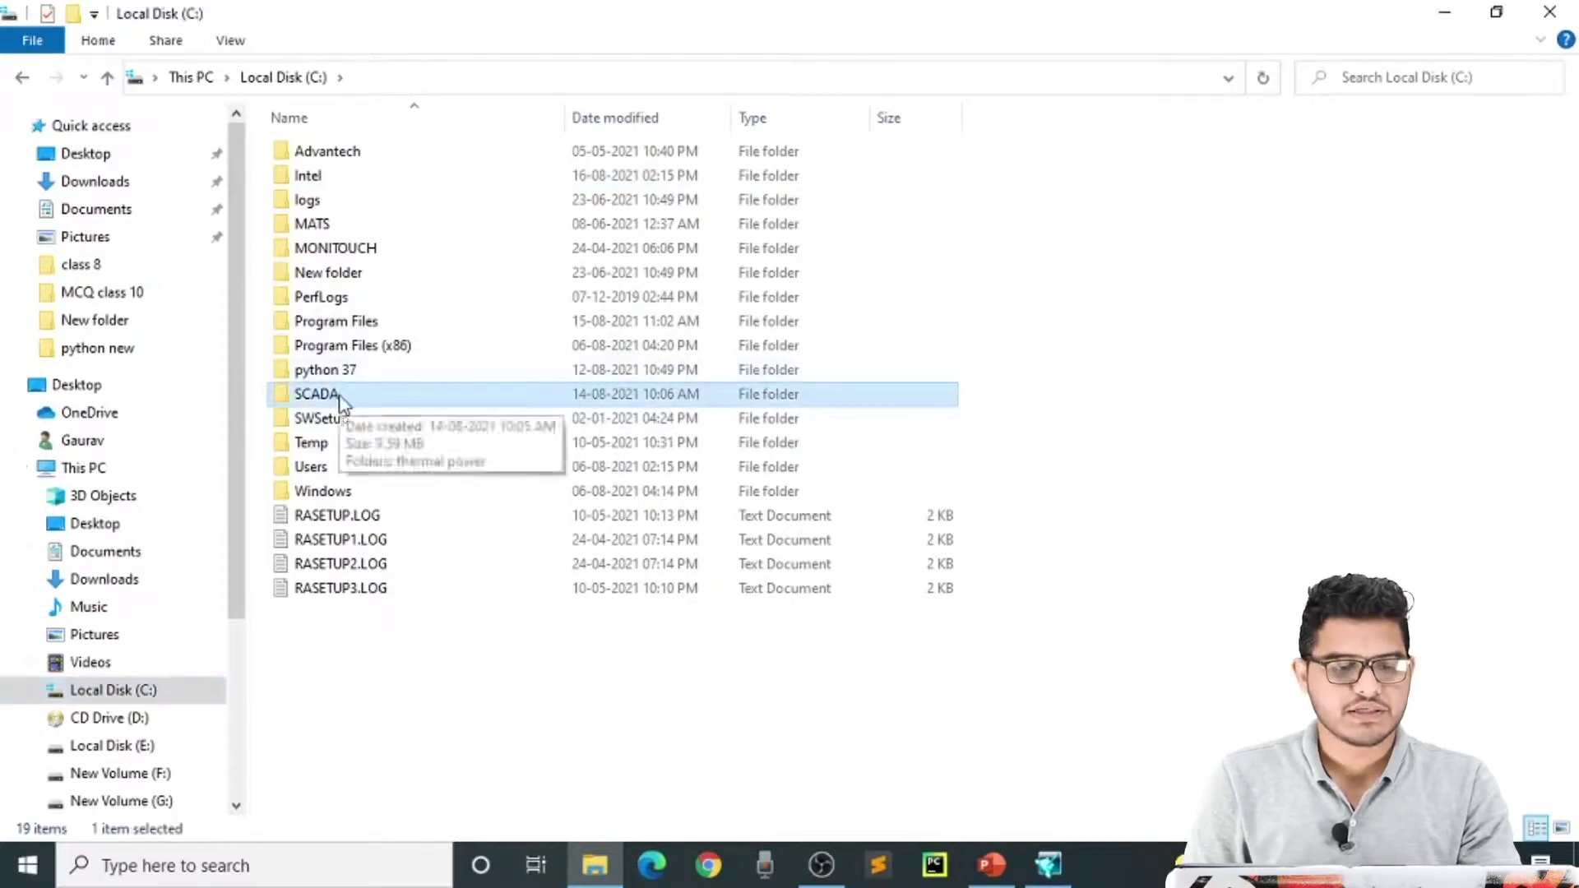
double_click(341, 396)
double_click(377, 153)
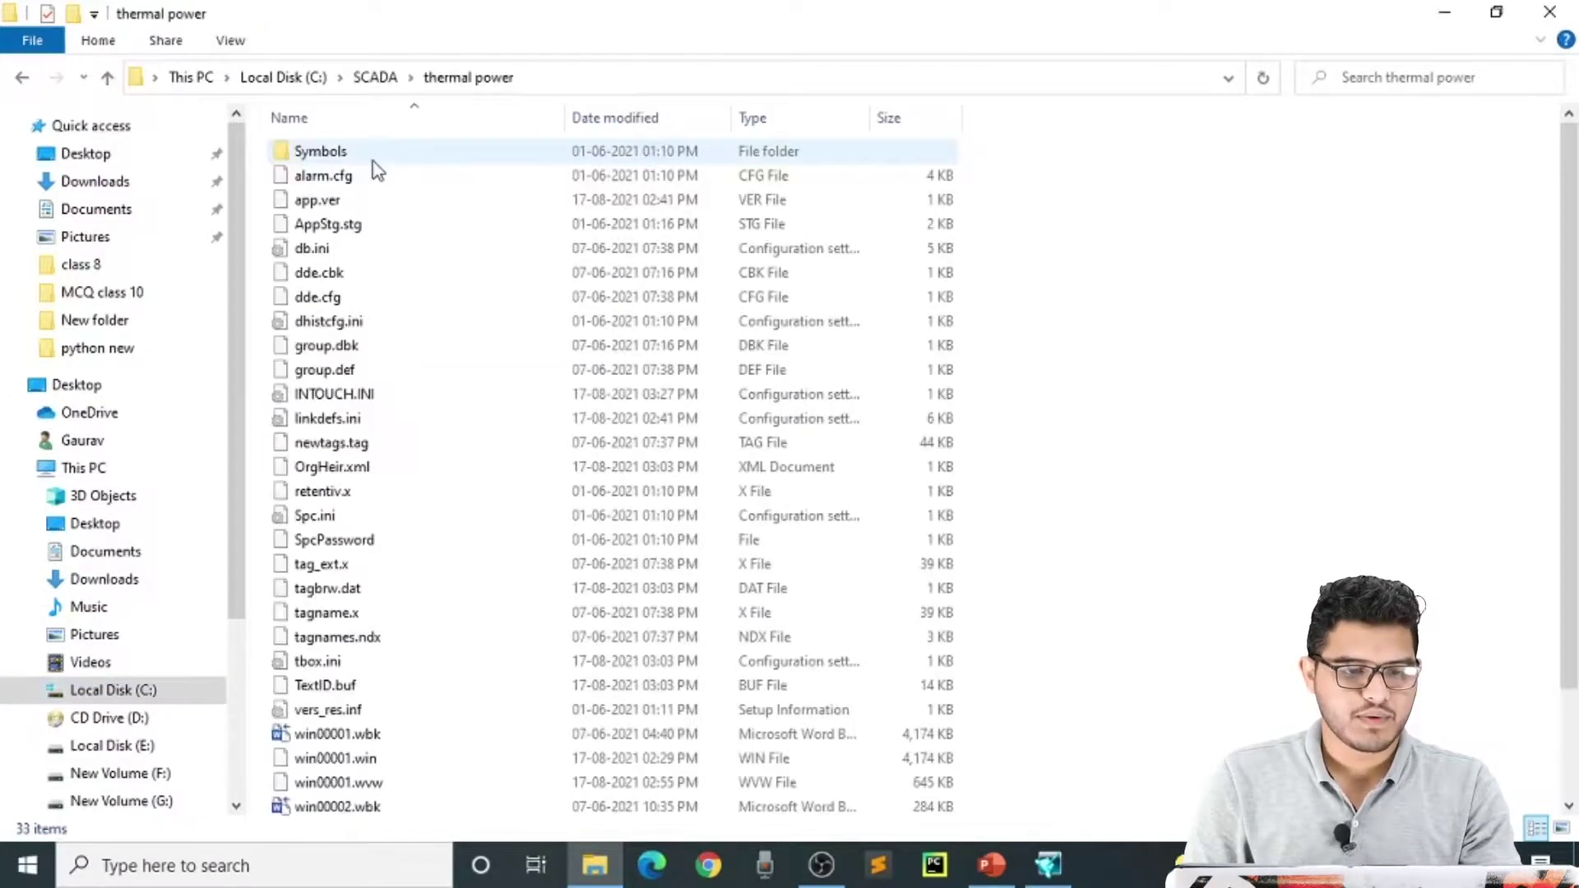
- Look through the thermal power application's files and its Symbols subfolder
scroll(496, 386, "down", 2)
scroll(497, 386, "up", 2)
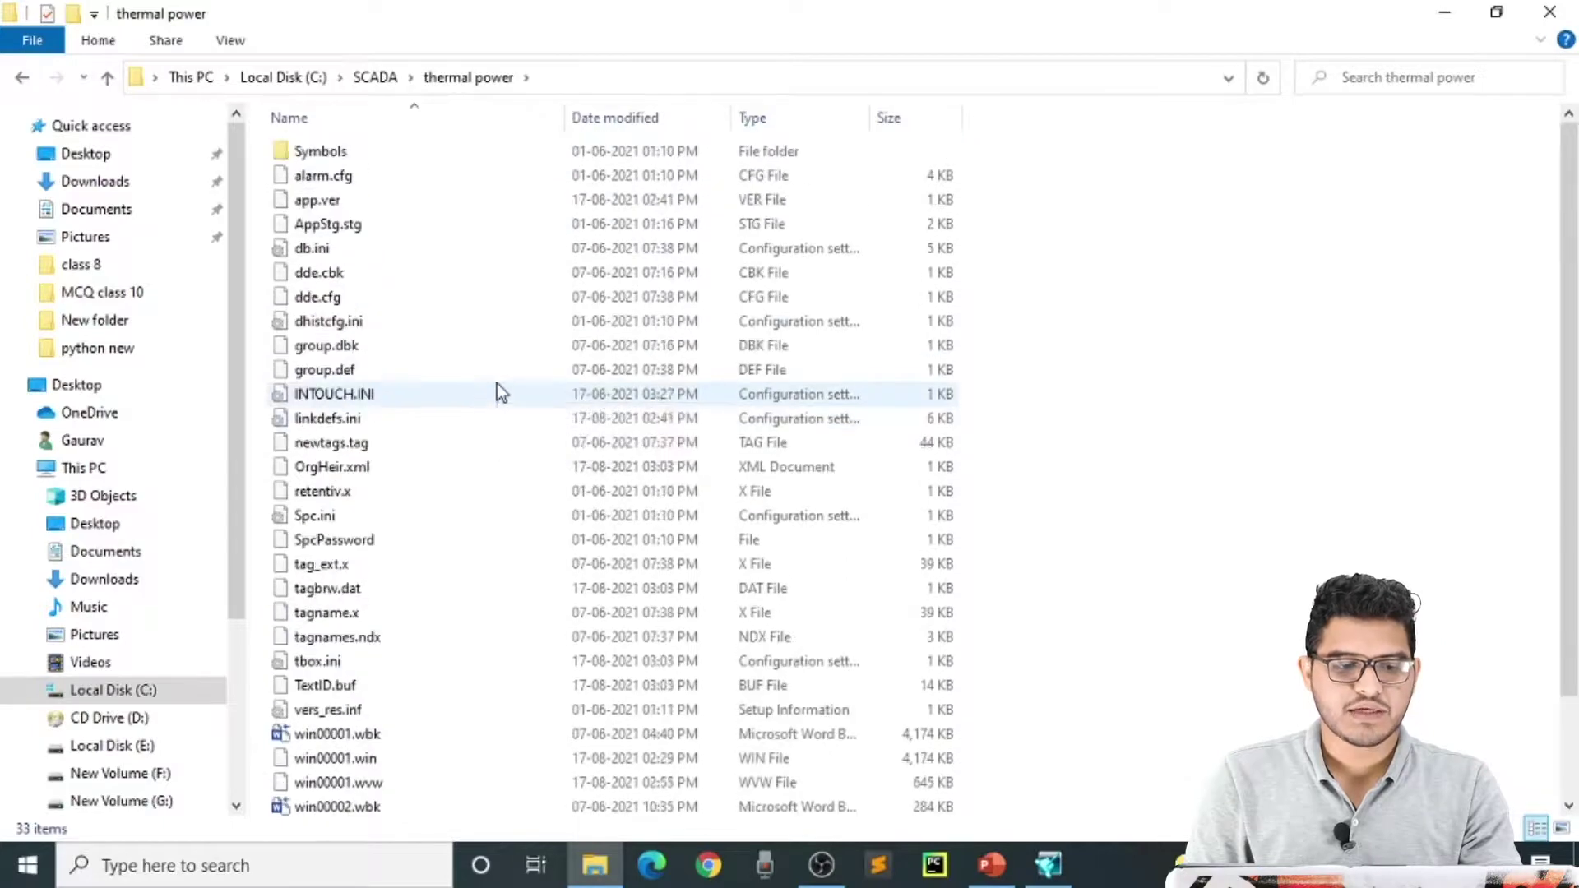
double_click(411, 153)
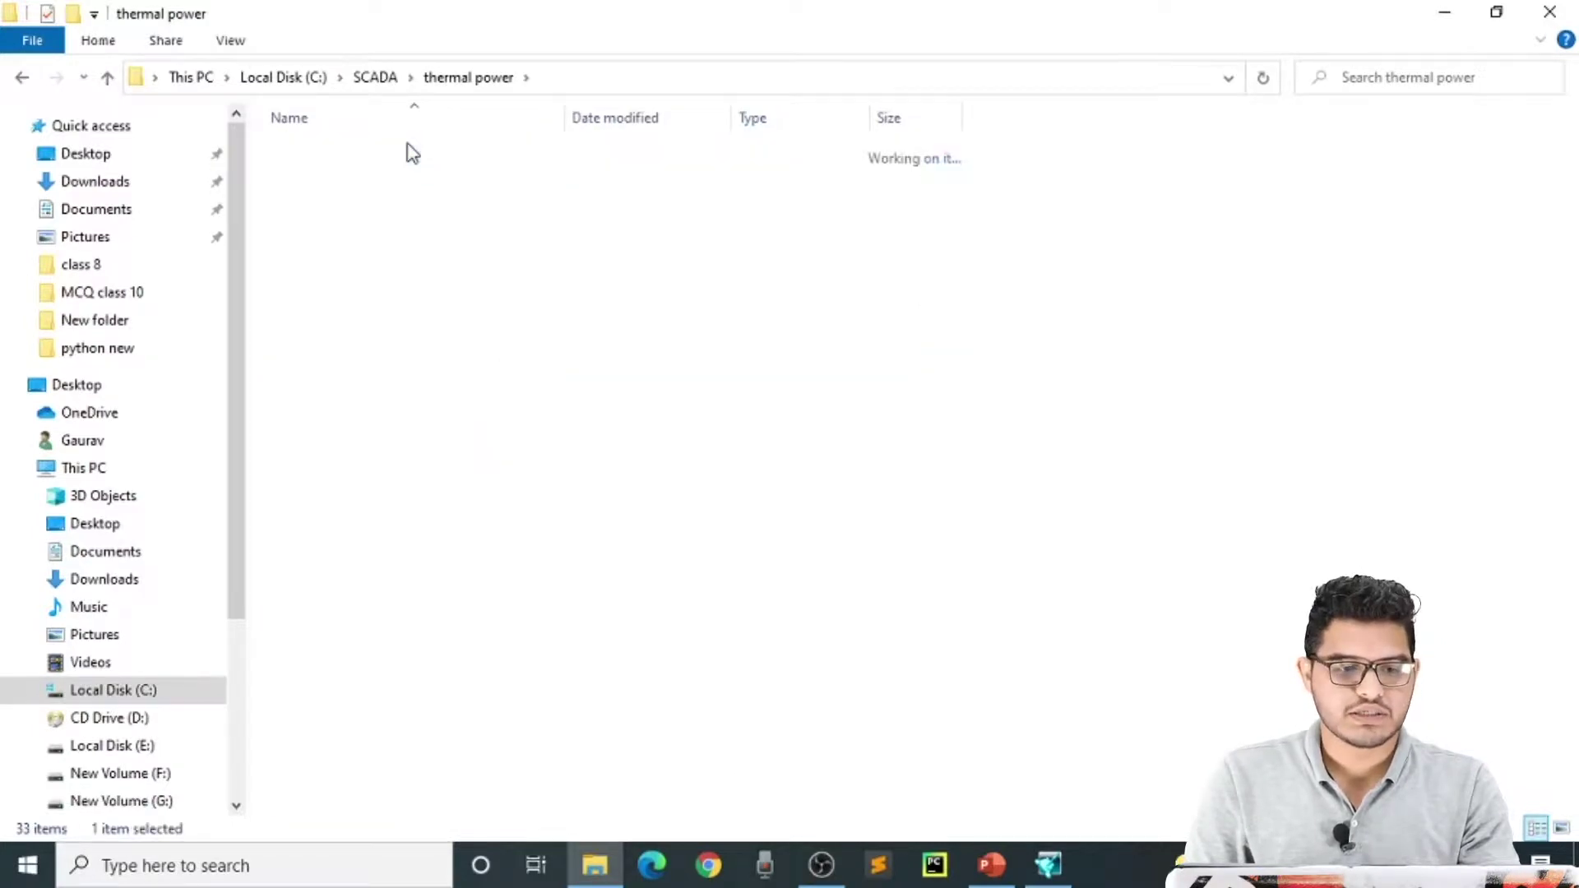
left_click(105, 79)
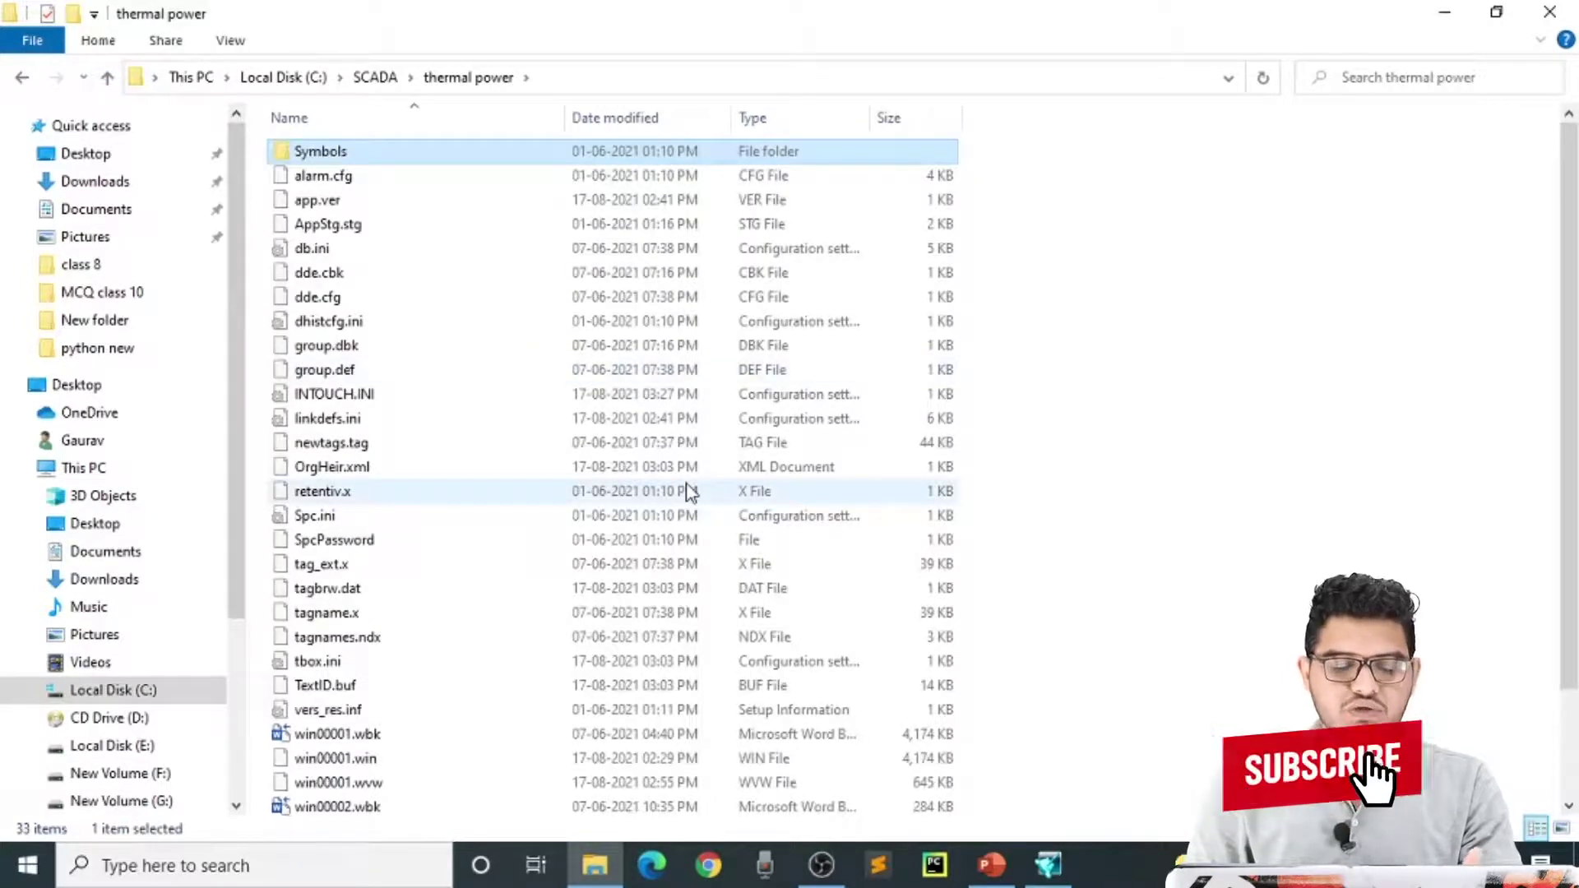
scroll(689, 492, "down", 2)
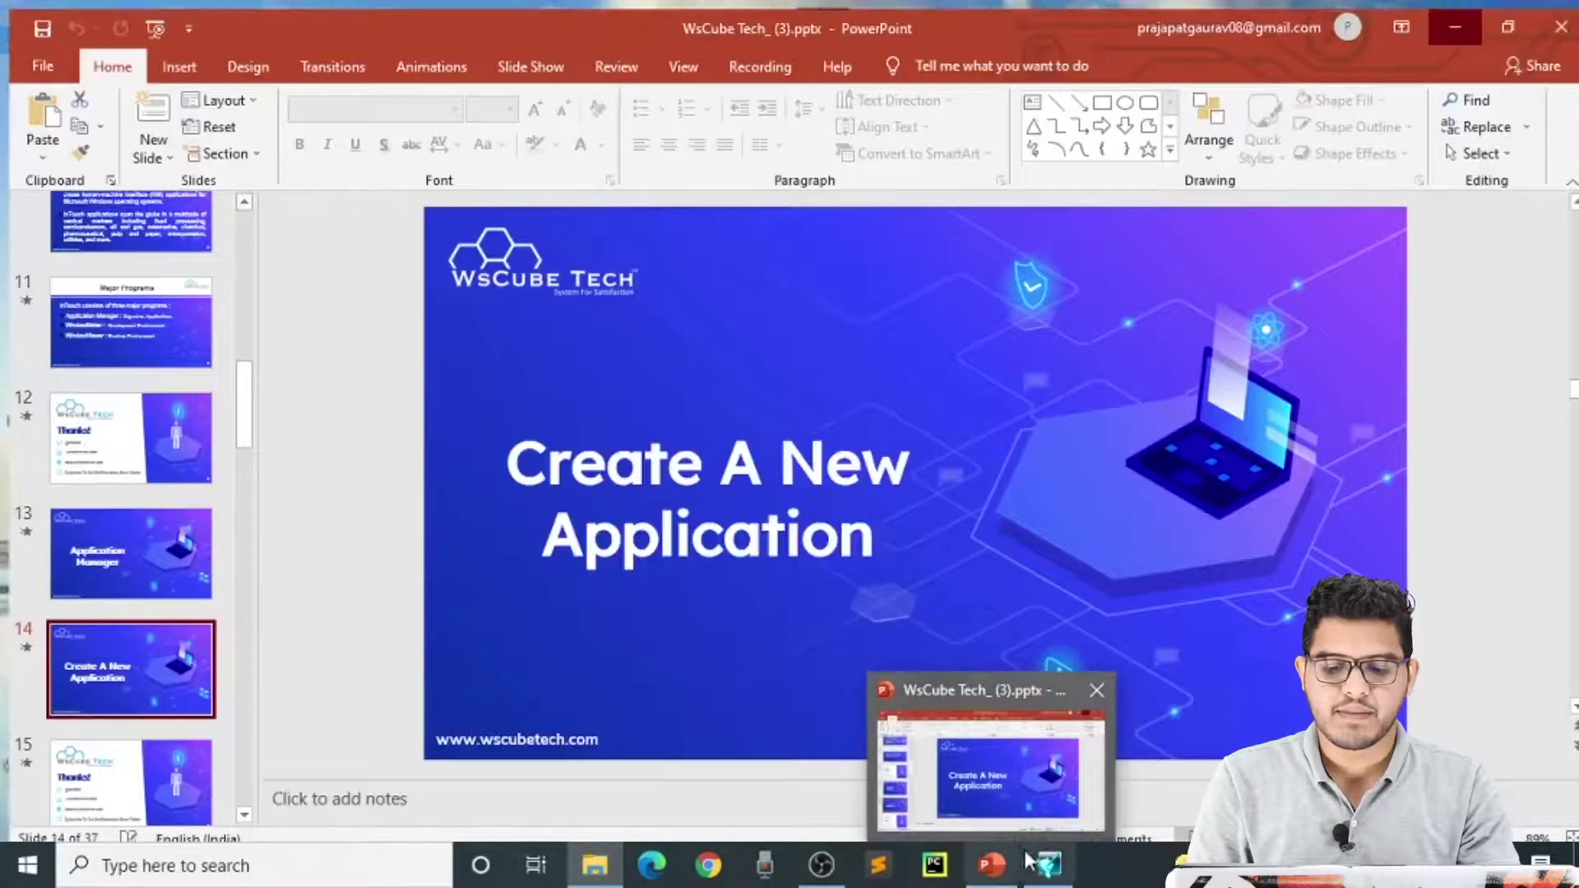
- Check the WindowMaker window, switch to PowerPoint, and start the slide show from the Create A New Application slide
left_click(1038, 878)
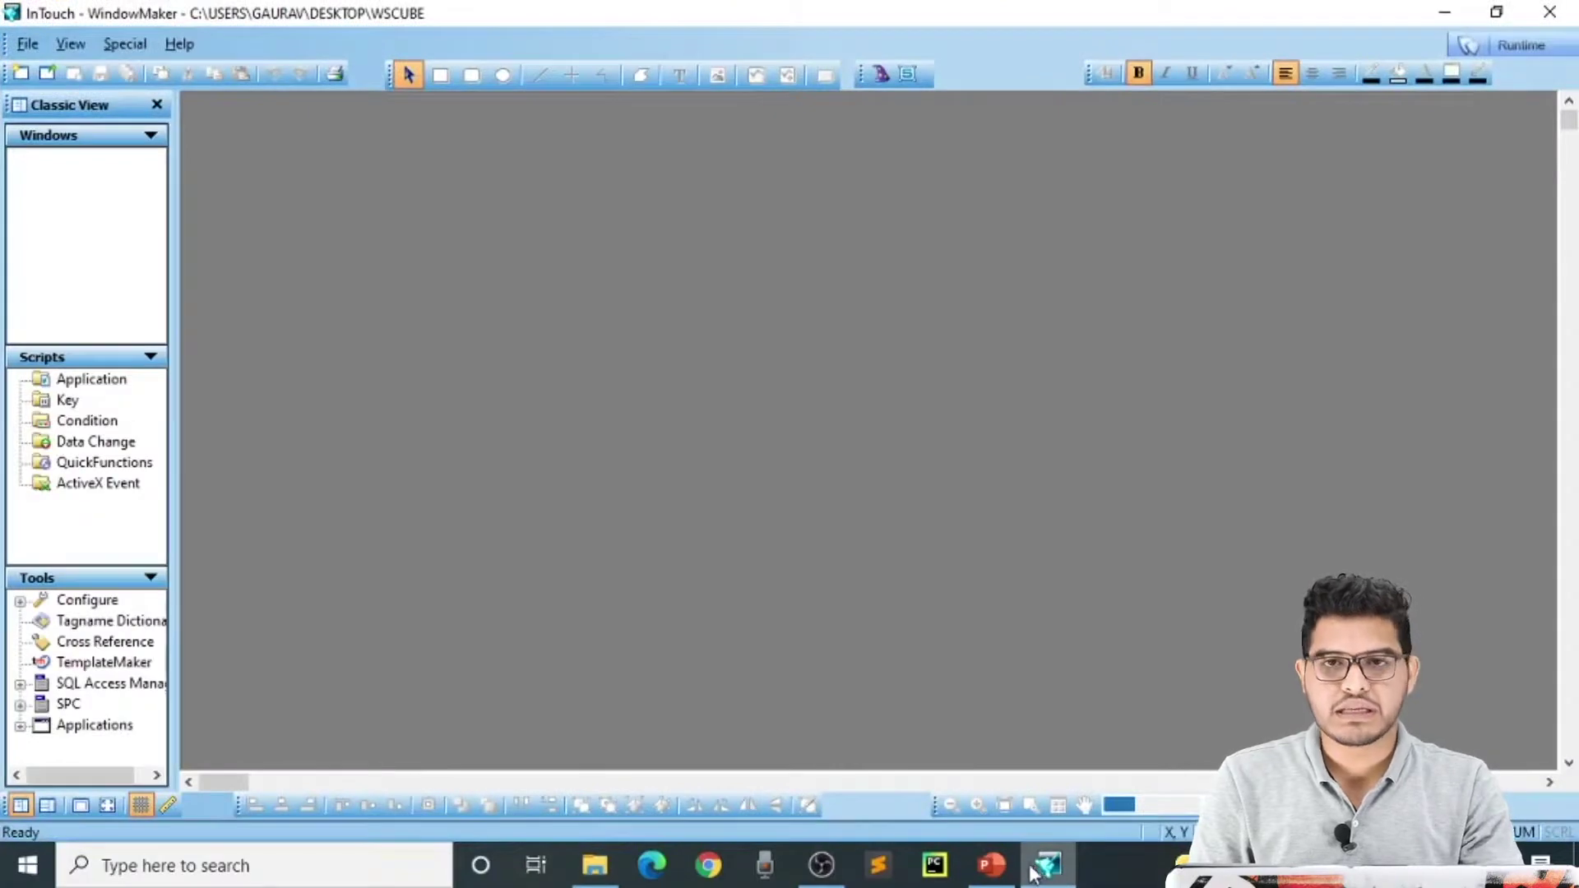
left_click(991, 865)
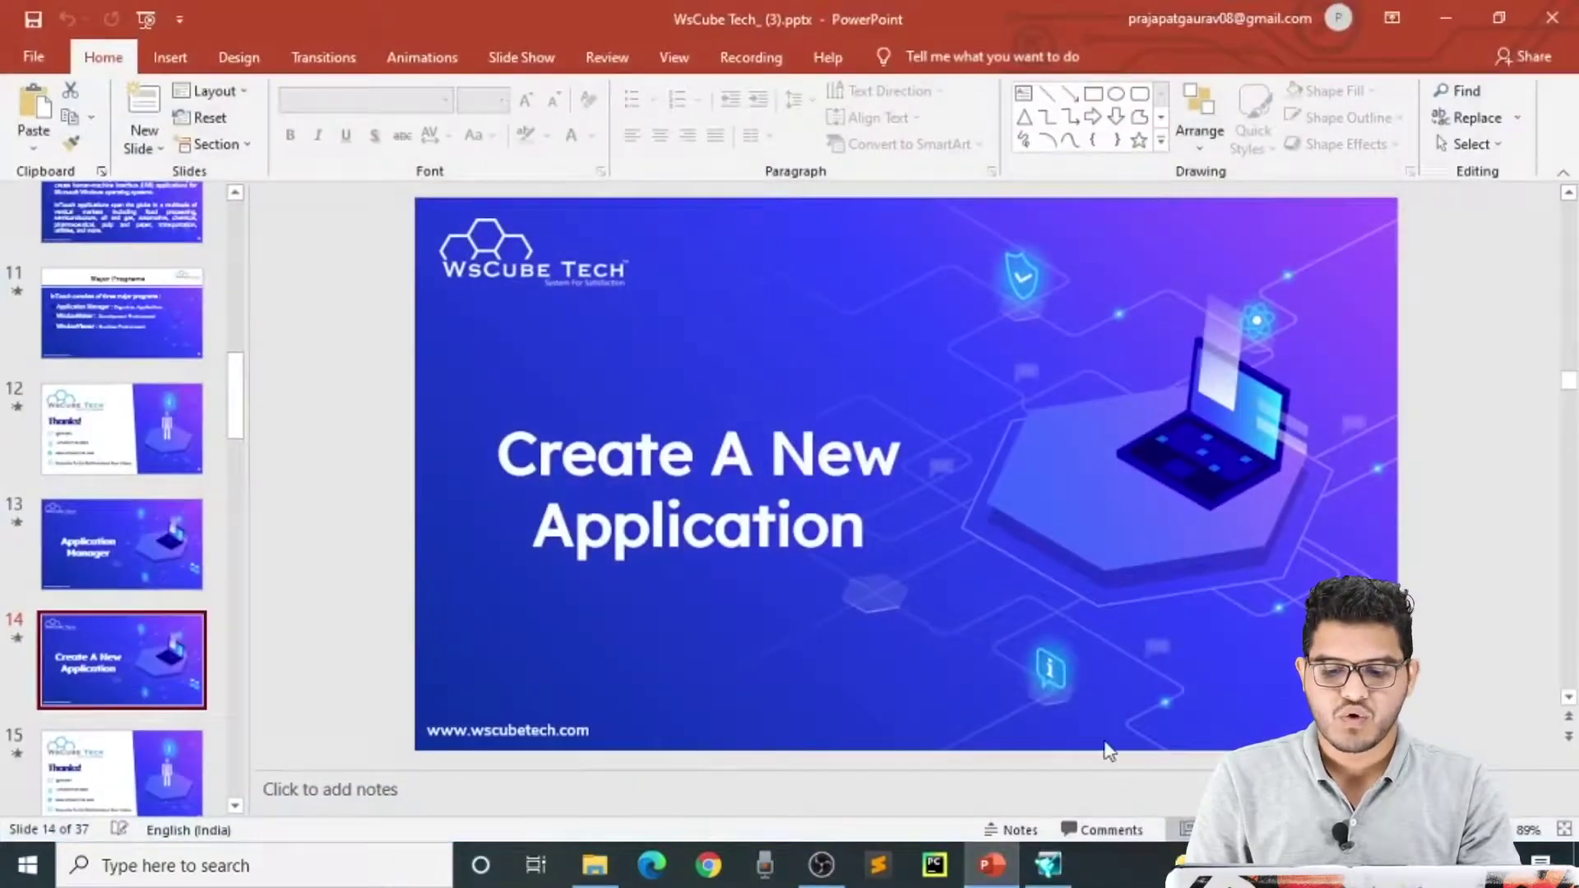
key("shift+F5")
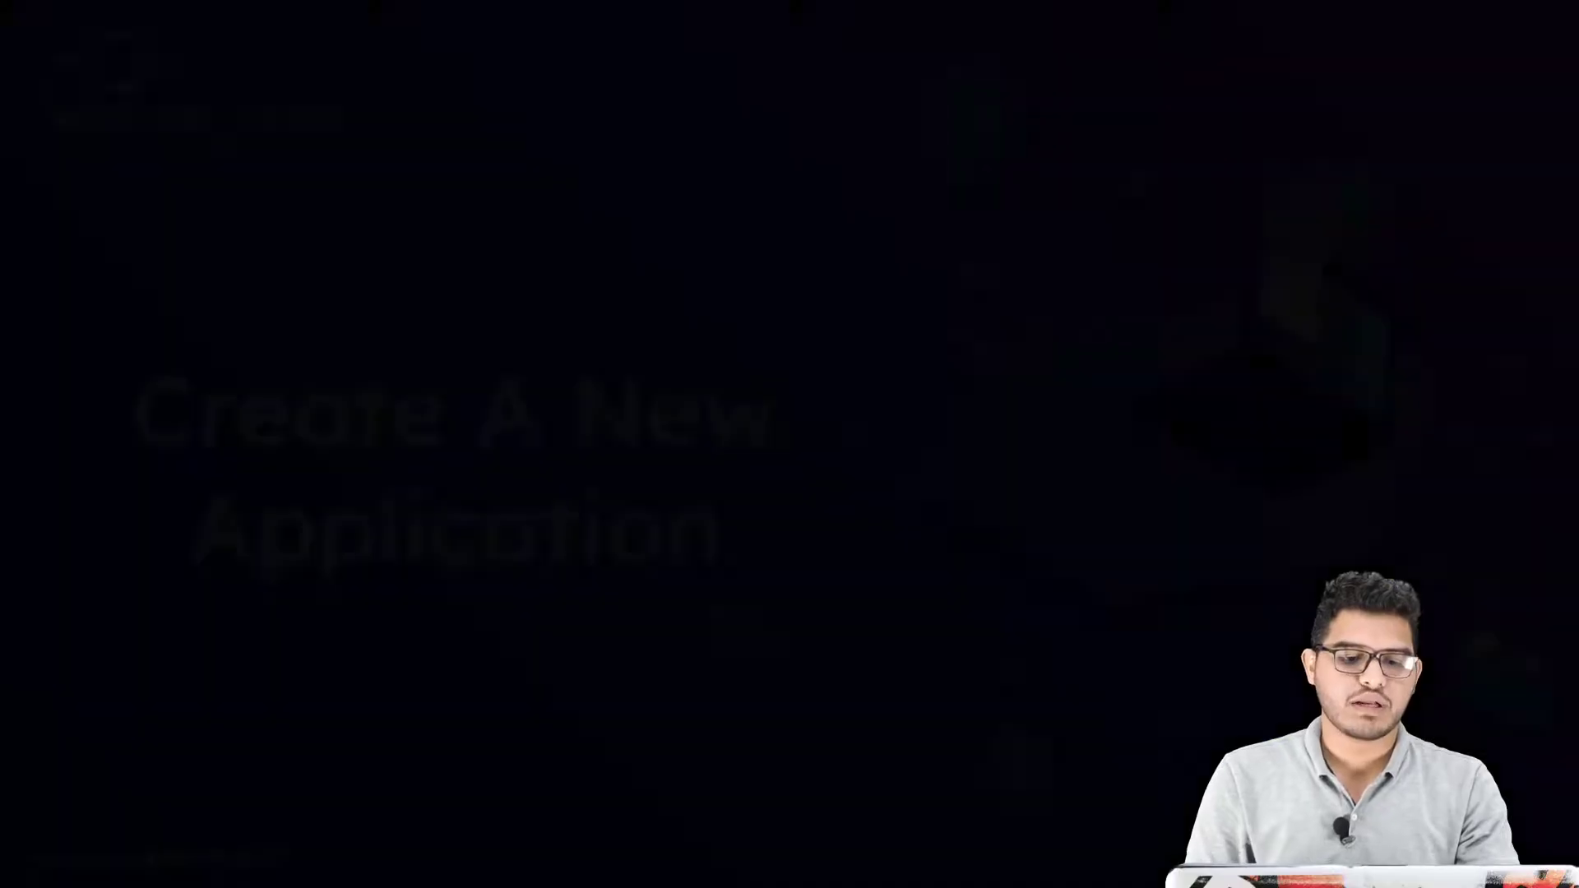